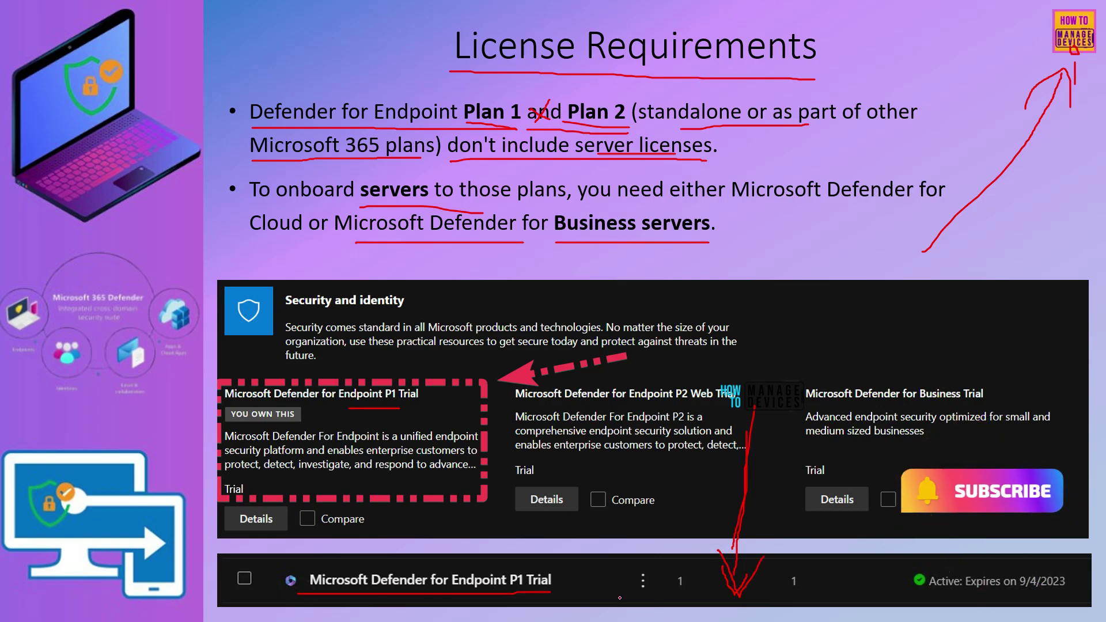
# Step: Ink the slide: underline the 9/4/2023 expiry, write 3 and 300, underline the next slide's title
pyautogui.moveTo(904, 597); pyautogui.dragTo(1075, 595)
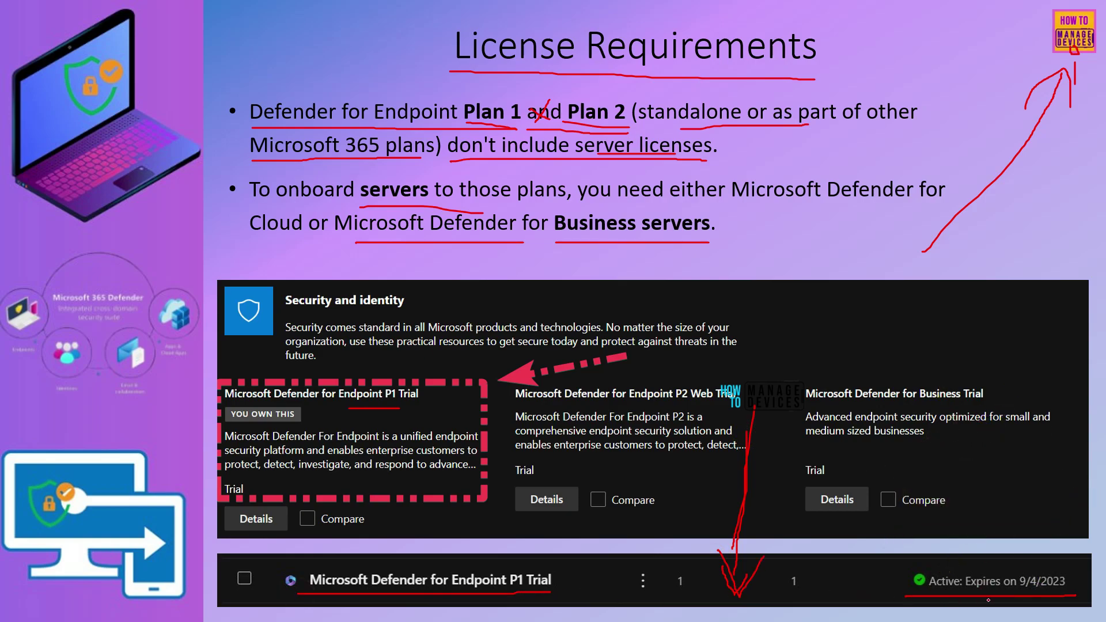
pyautogui.moveTo(805, 545)
pyautogui.mouseDown()
pyautogui.moveTo(833, 578)
pyautogui.moveTo(864, 582)
pyautogui.mouseUp()
pyautogui.moveTo(997, 484)
pyautogui.mouseDown()
pyautogui.moveTo(1029, 487)
pyautogui.moveTo(995, 516)
pyautogui.moveTo(1086, 492)
pyautogui.moveTo(1063, 513)
pyautogui.mouseUp()
pyautogui.moveTo(980, 531); pyautogui.dragTo(1047, 529)
pyautogui.press('Right')
pyautogui.moveTo(396, 75); pyautogui.dragTo(875, 68)
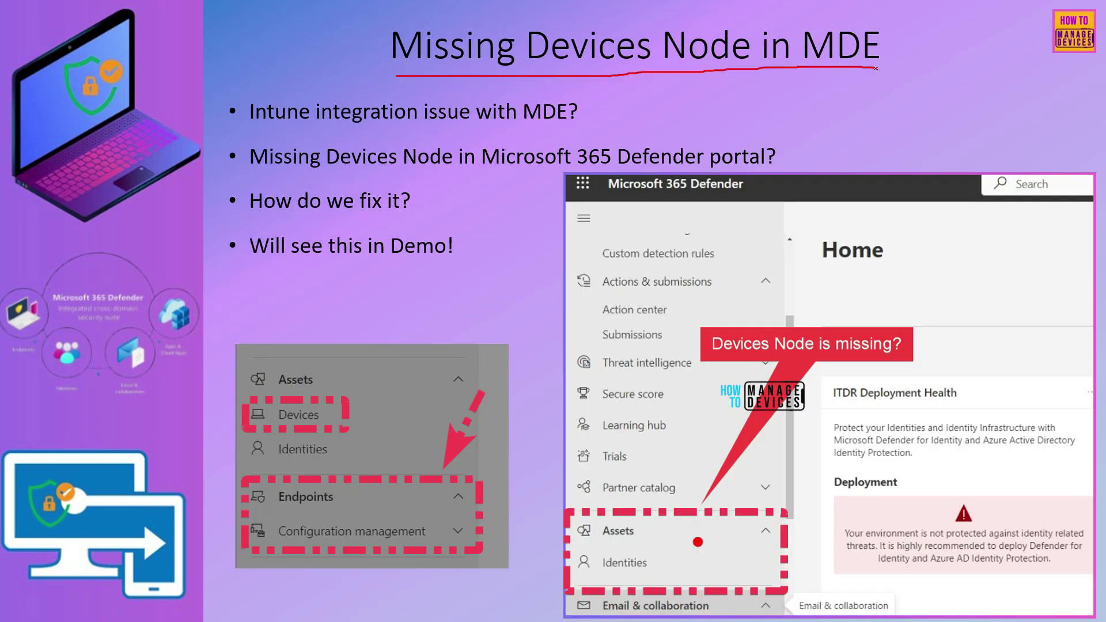
# Step: Underline Microsoft 365 Defender, Assets and Identities in the screenshot and arrow toward Home
pyautogui.moveTo(625, 201); pyautogui.dragTo(737, 199)
pyautogui.moveTo(599, 539); pyautogui.dragTo(657, 537)
pyautogui.moveTo(599, 575)
pyautogui.mouseDown()
pyautogui.moveTo(706, 565)
pyautogui.moveTo(637, 547)
pyautogui.mouseUp()
pyautogui.moveTo(881, 320)
pyautogui.mouseDown()
pyautogui.moveTo(946, 238)
pyautogui.moveTo(882, 321)
pyautogui.moveTo(899, 316)
pyautogui.mouseUp()
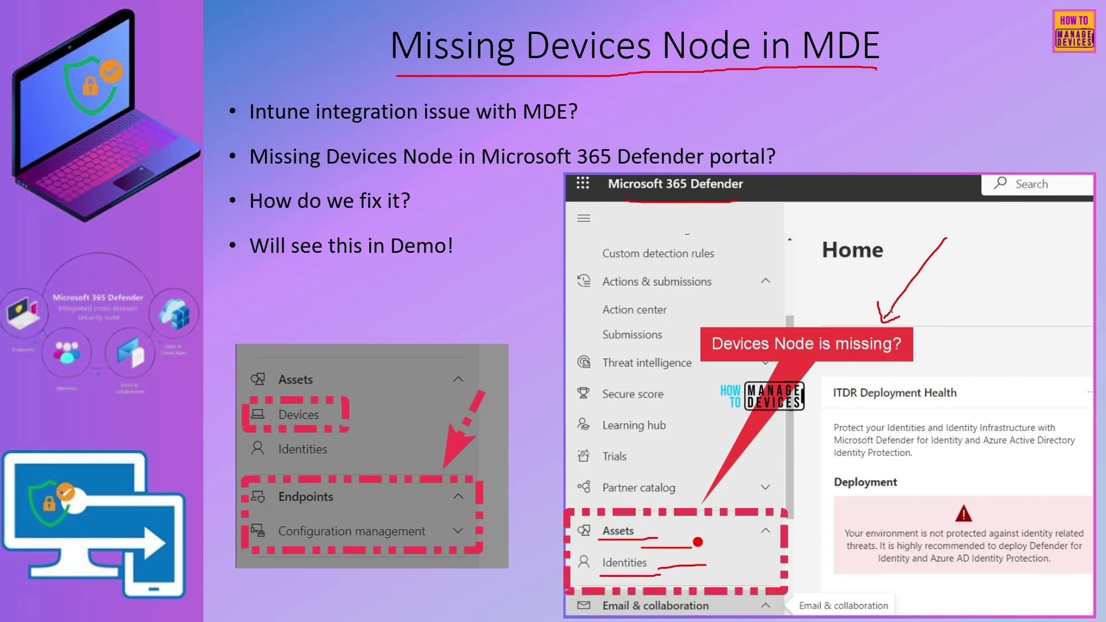
# Step: Mark Assets, Devices, Endpoints and Configuration management, then circle Intune Portal on the next slide
pyautogui.moveTo(488, 260)
pyautogui.mouseDown()
pyautogui.moveTo(363, 387)
pyautogui.moveTo(408, 378)
pyautogui.mouseUp()
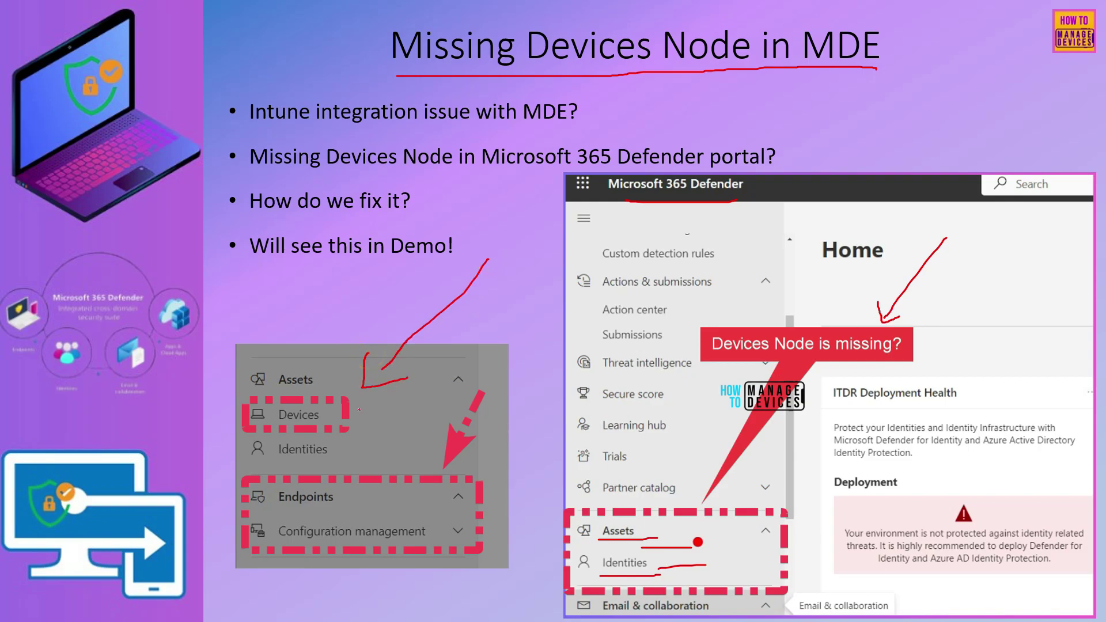
pyautogui.moveTo(283, 388); pyautogui.dragTo(326, 388)
pyautogui.moveTo(282, 428); pyautogui.dragTo(316, 427)
pyautogui.moveTo(269, 514); pyautogui.dragTo(347, 514)
pyautogui.moveTo(402, 485); pyautogui.dragTo(380, 511)
pyautogui.moveTo(374, 502); pyautogui.dragTo(374, 521)
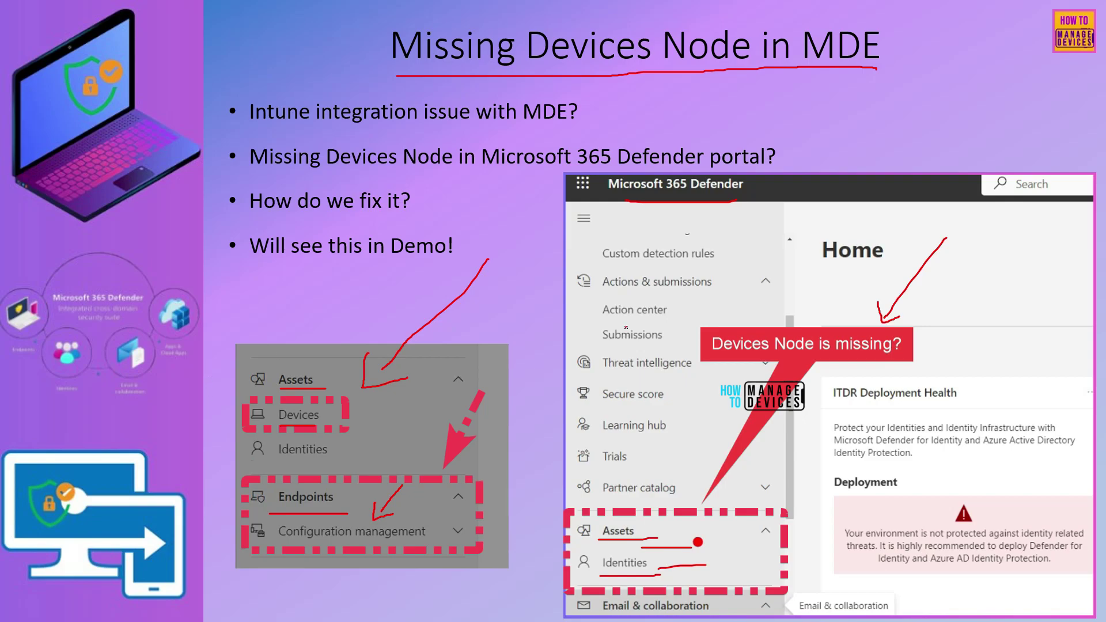
pyautogui.moveTo(245, 262); pyautogui.dragTo(408, 262)
pyautogui.press('Right')
pyautogui.moveTo(250, 160)
pyautogui.mouseDown()
pyautogui.moveTo(385, 160)
pyautogui.moveTo(413, 128)
pyautogui.moveTo(230, 149)
pyautogui.mouseUp()
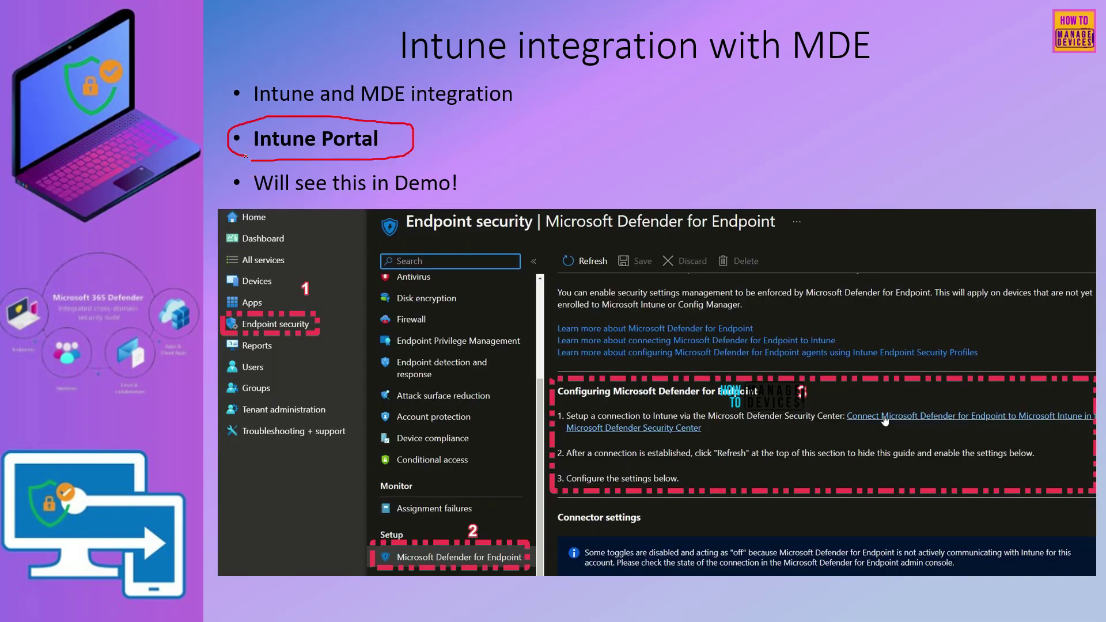
# Step: Underline the title and draw arrows from Endpoint security to Defender for Endpoint and Connector settings
pyautogui.moveTo(491, 71); pyautogui.dragTo(632, 70)
pyautogui.moveTo(782, 70); pyautogui.dragTo(893, 69)
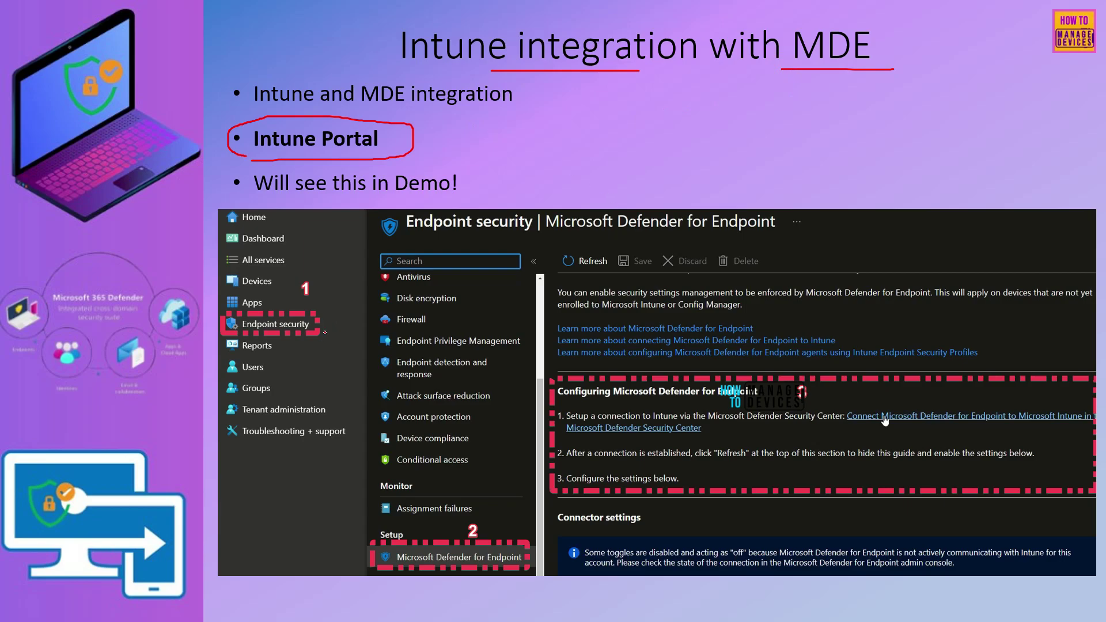
pyautogui.moveTo(325, 332)
pyautogui.mouseDown()
pyautogui.moveTo(348, 368)
pyautogui.moveTo(370, 511)
pyautogui.mouseUp()
pyautogui.moveTo(527, 555)
pyautogui.mouseDown()
pyautogui.moveTo(548, 517)
pyautogui.moveTo(580, 525)
pyautogui.mouseUp()
# Step: Underline the Configuring Defender for Endpoint heading, the setup link text and the Refresh instruction
pyautogui.moveTo(575, 402); pyautogui.dragTo(776, 405)
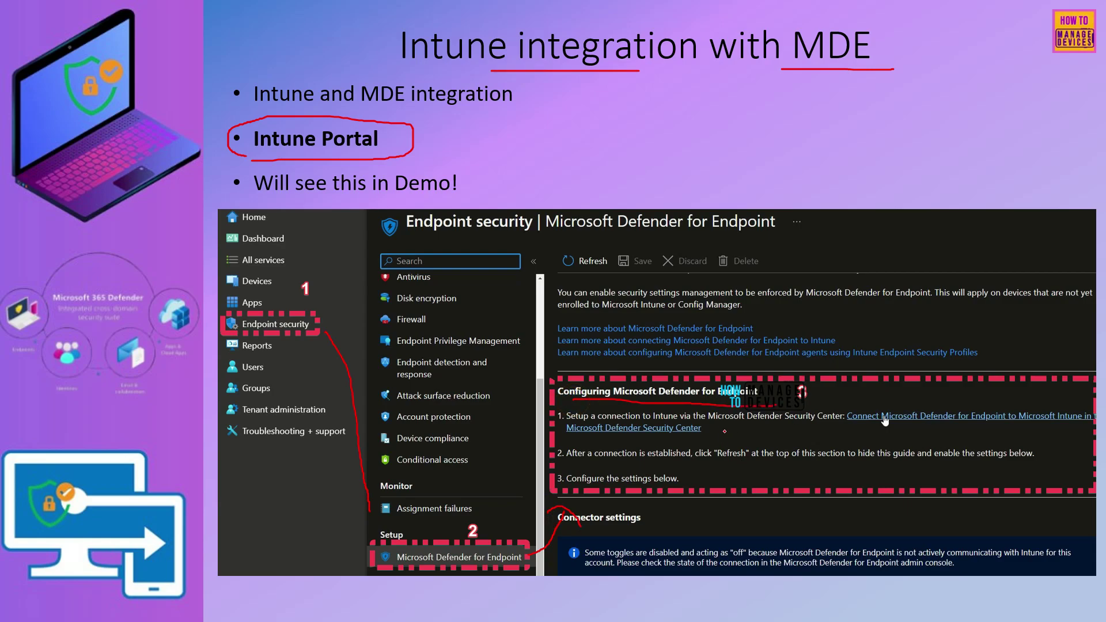
pyautogui.moveTo(722, 430); pyautogui.dragTo(1042, 429)
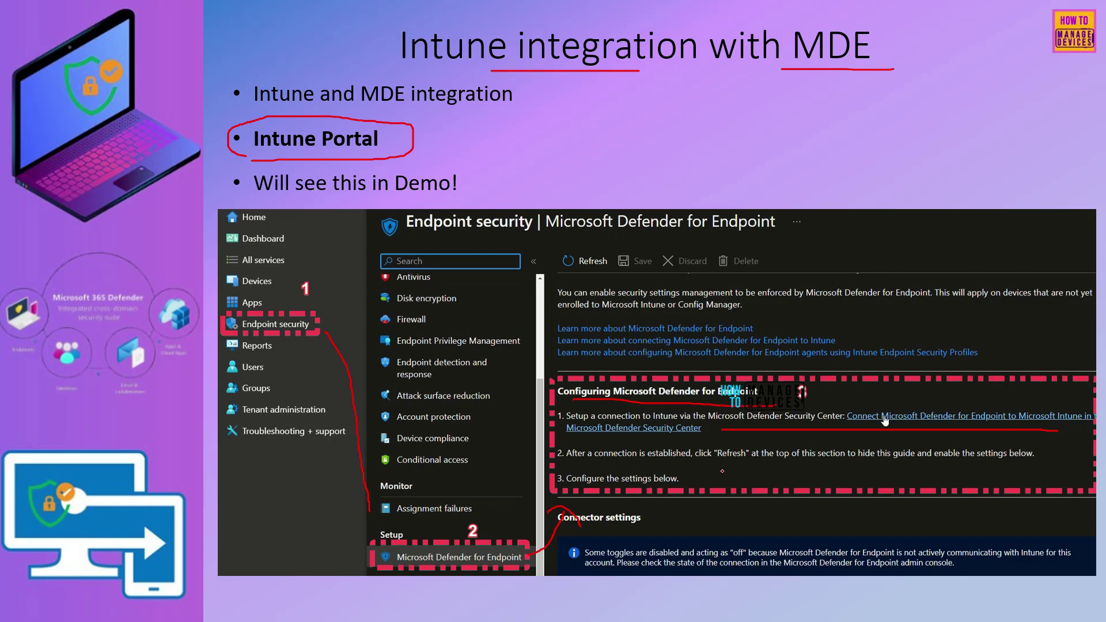
pyautogui.moveTo(708, 467); pyautogui.dragTo(807, 466)
# Step: On the Connection Status Check slide, circle Available and underline Microsoft Intune admin center
pyautogui.press('Right')
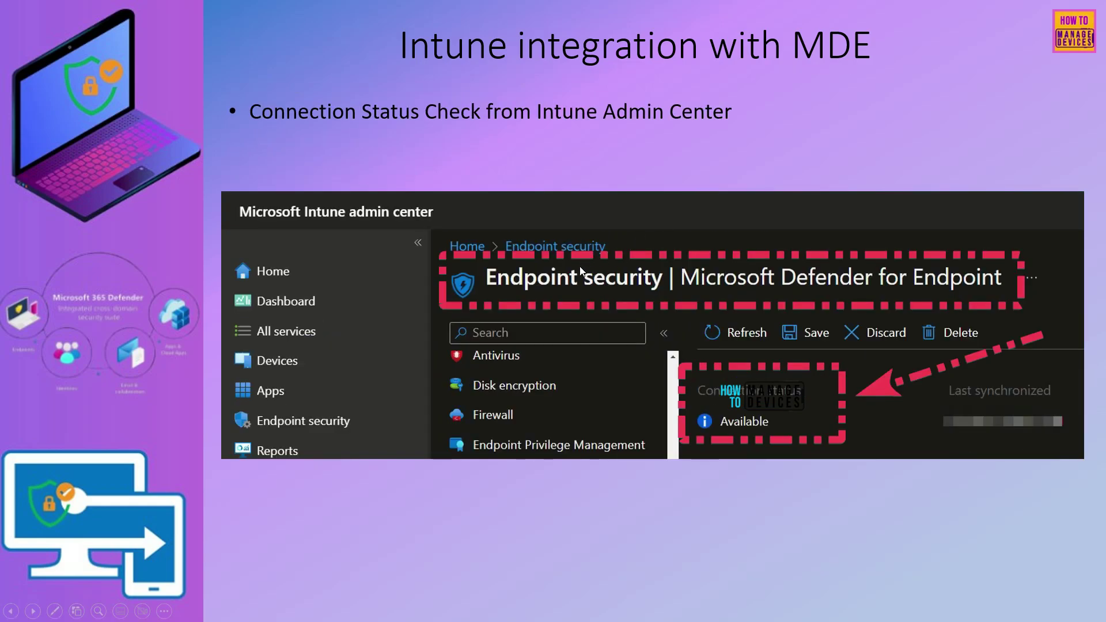
pyautogui.hotkey('ctrl', 'l')
pyautogui.moveTo(794, 429); pyautogui.dragTo(797, 451)
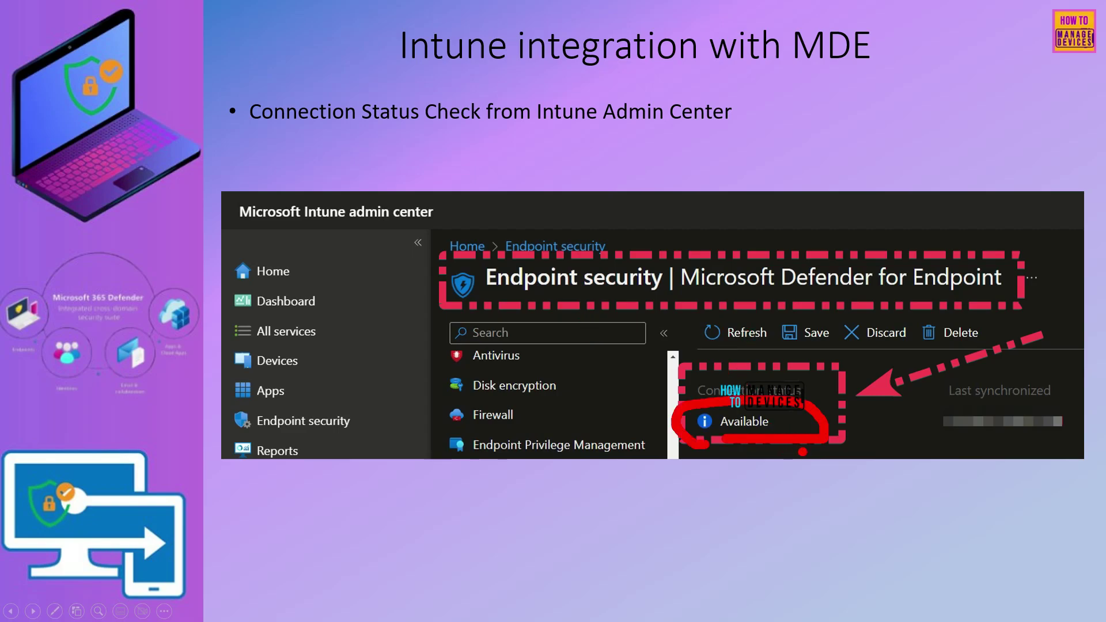
pyautogui.moveTo(246, 237); pyautogui.dragTo(408, 233)
pyautogui.moveTo(824, 388)
pyautogui.mouseDown()
pyautogui.moveTo(825, 424)
pyautogui.moveTo(942, 429)
pyautogui.moveTo(916, 448)
pyautogui.mouseUp()
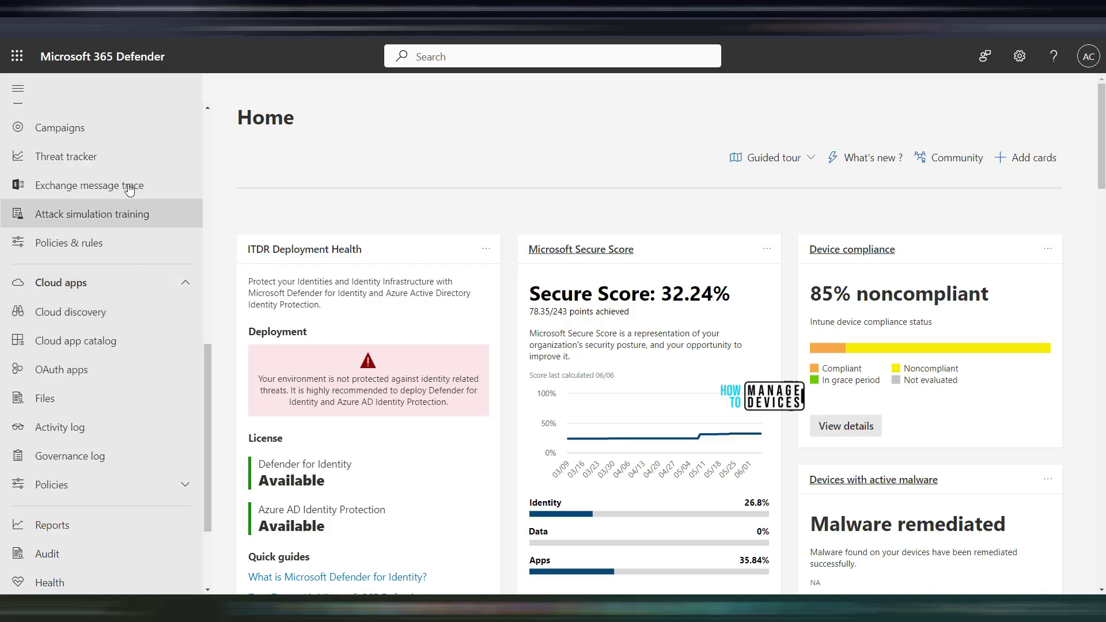
pyautogui.scroll(10, 106, 194)
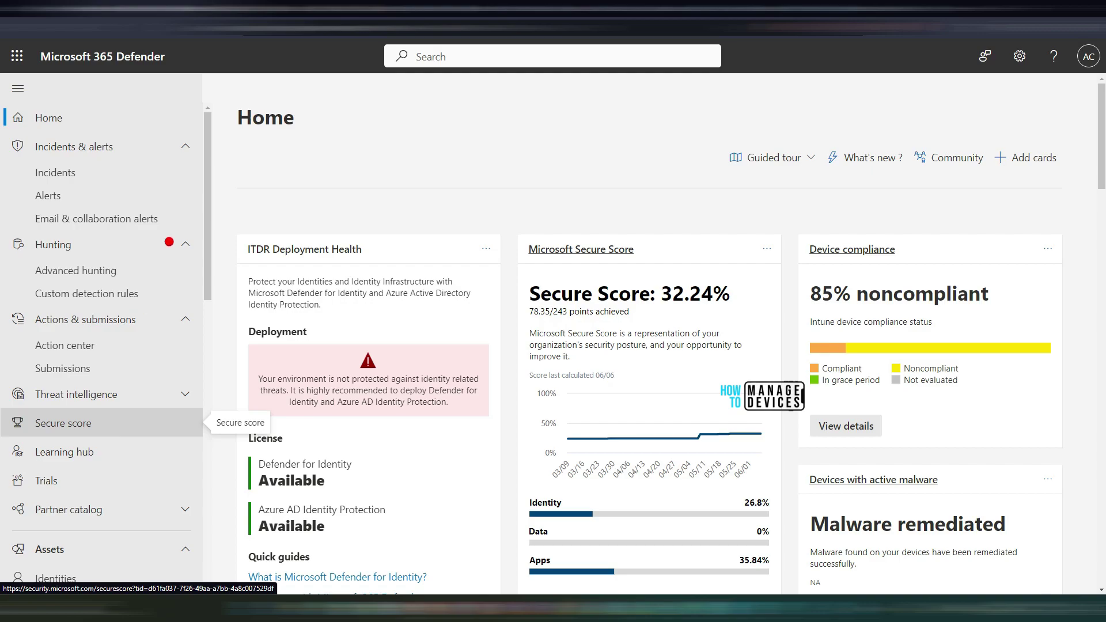
pyautogui.moveTo(119, 149); pyautogui.dragTo(175, 126)
pyautogui.moveTo(147, 168); pyautogui.dragTo(125, 174)
pyautogui.moveTo(152, 243); pyautogui.dragTo(169, 383)
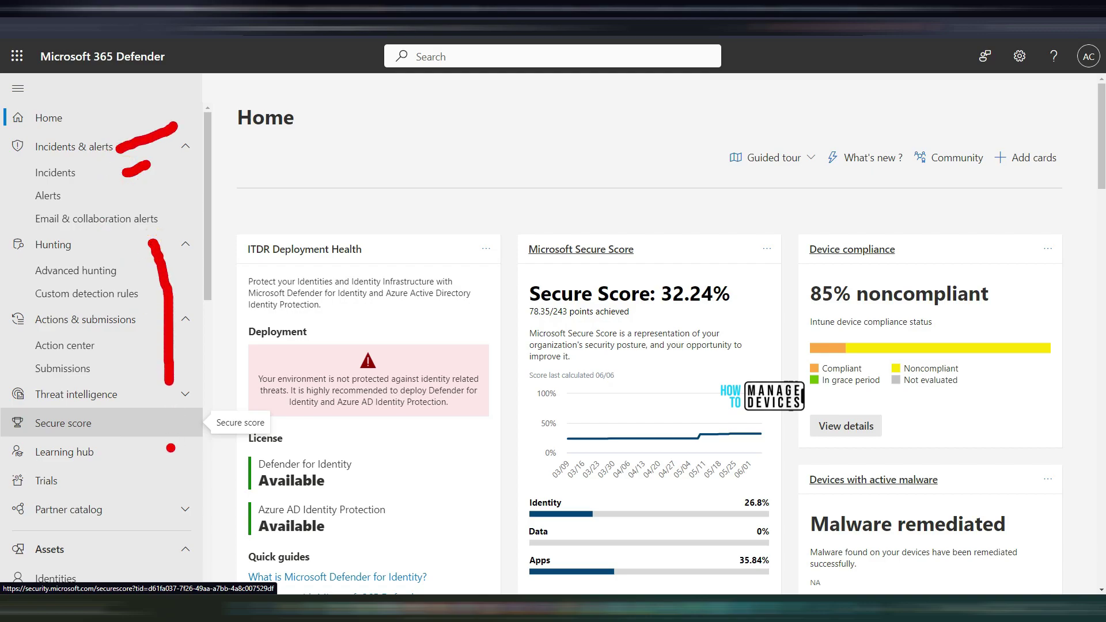
pyautogui.press('Escape')
pyautogui.scroll(-3, 172, 452)
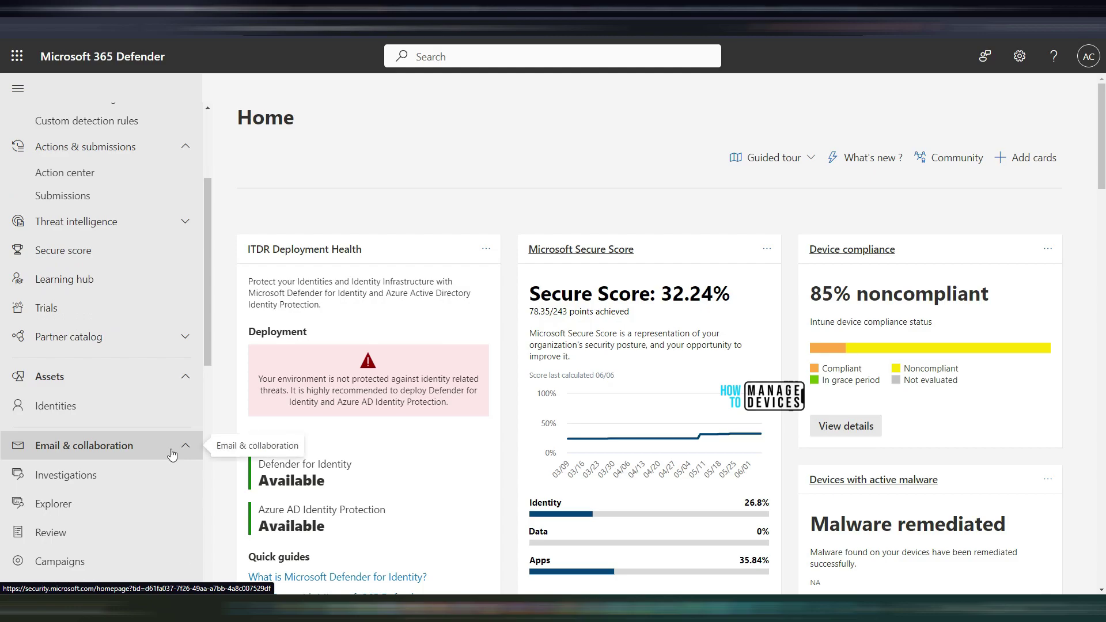
pyautogui.moveTo(198, 350); pyautogui.dragTo(157, 368)
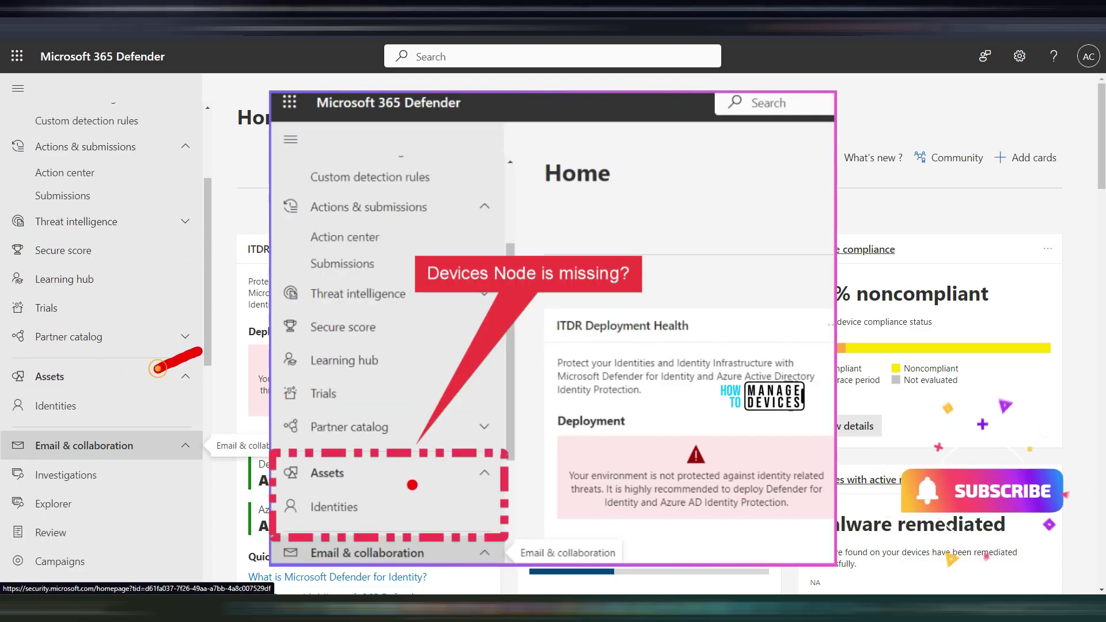
pyautogui.moveTo(167, 460); pyautogui.dragTo(248, 412)
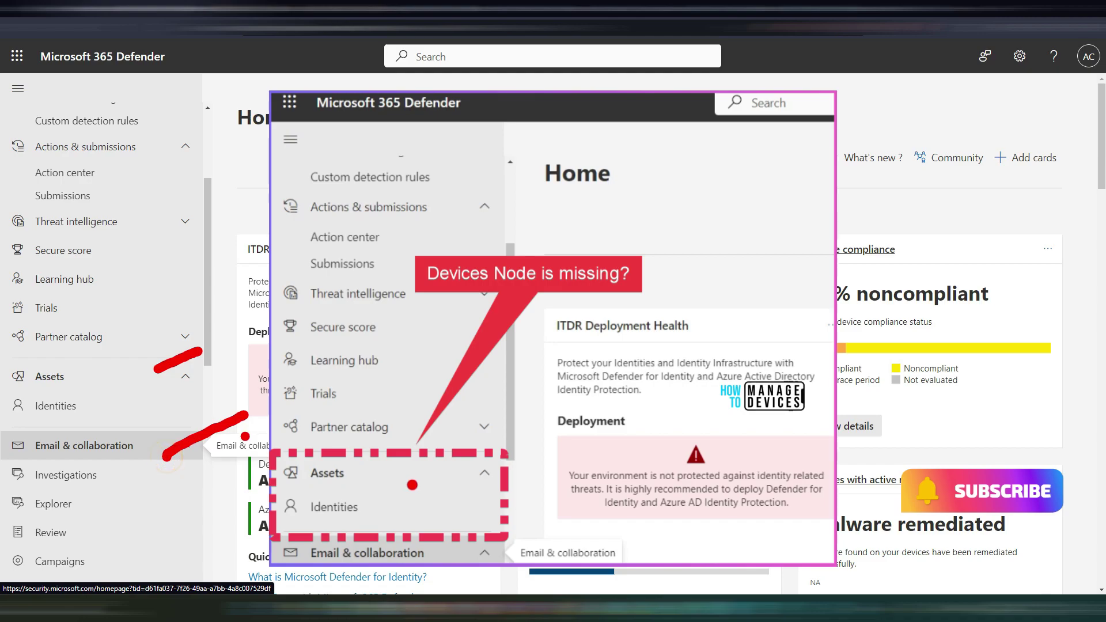
pyautogui.scroll(-7, 166, 436)
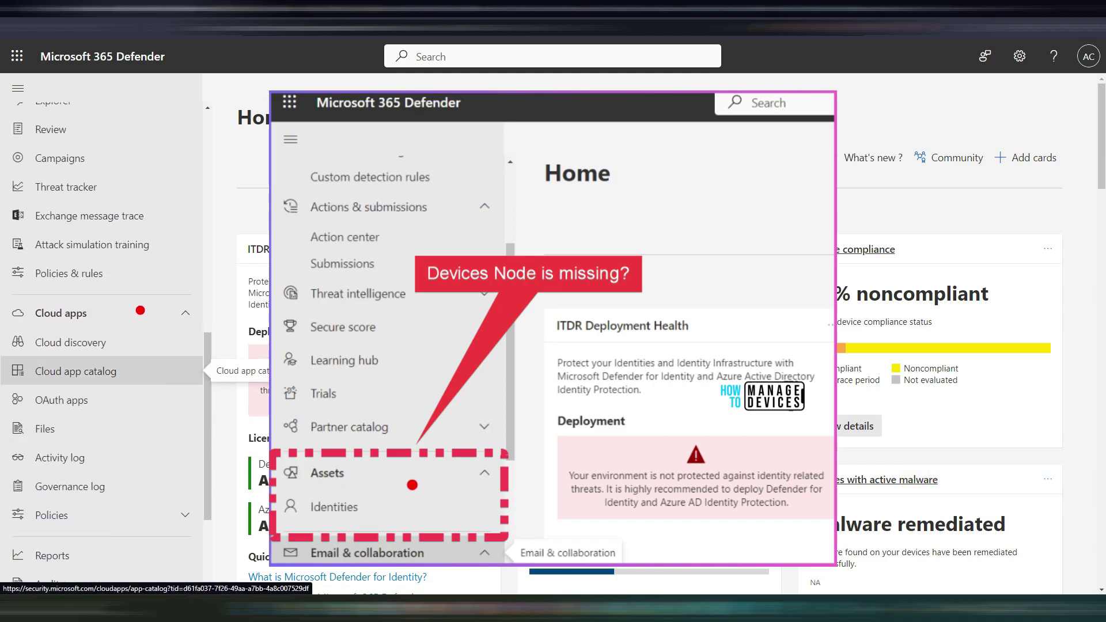
pyautogui.moveTo(140, 311); pyautogui.dragTo(225, 252)
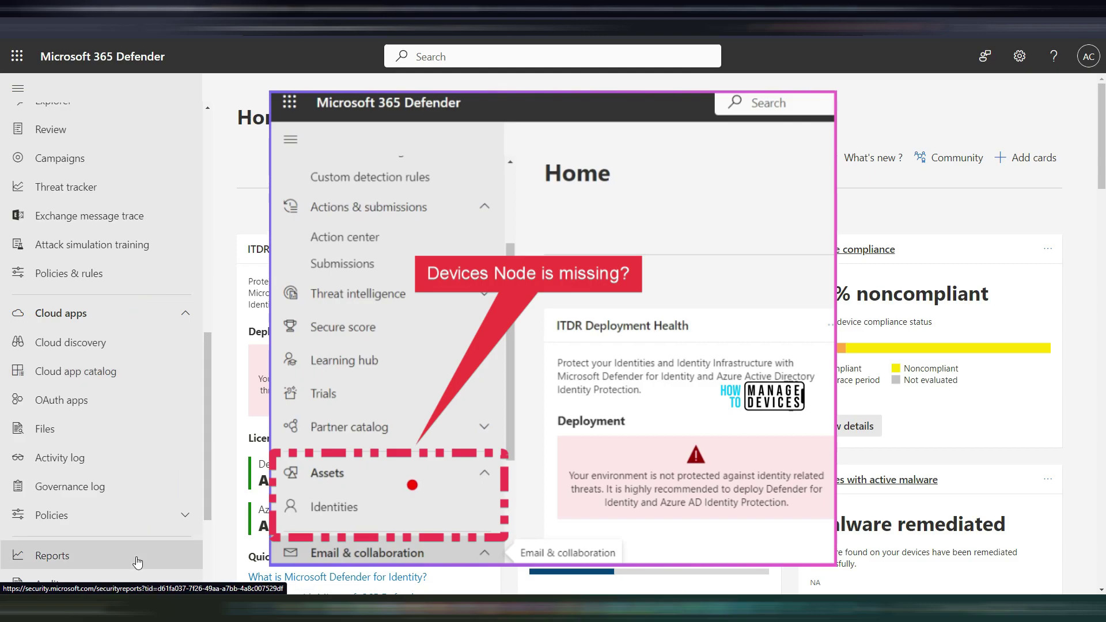
pyautogui.scroll(-3, 136, 553)
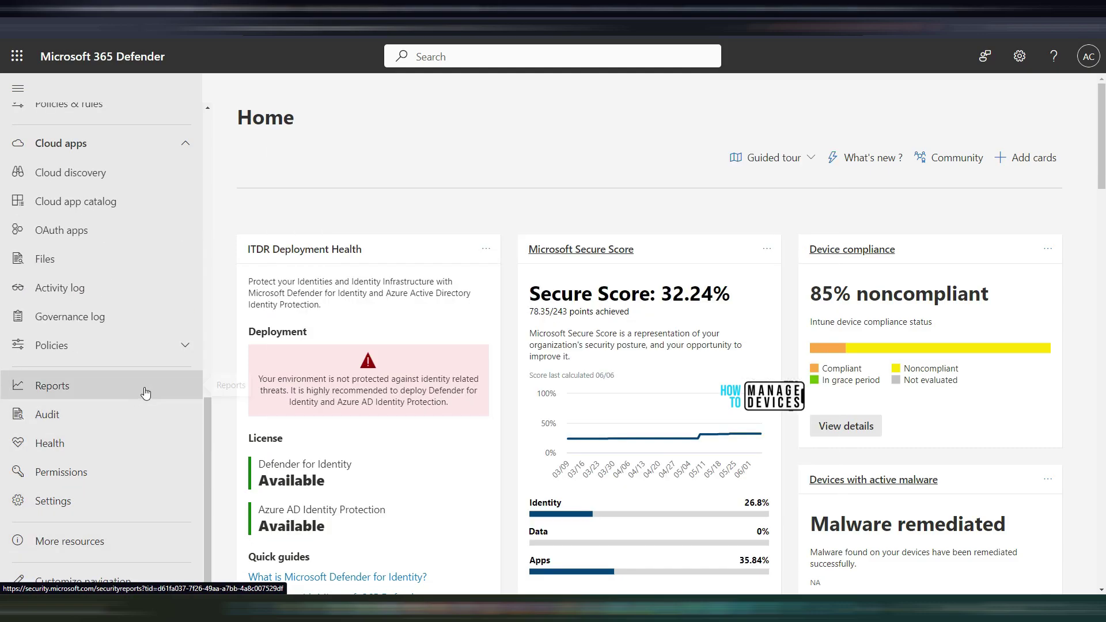
pyautogui.moveTo(135, 384); pyautogui.dragTo(225, 346)
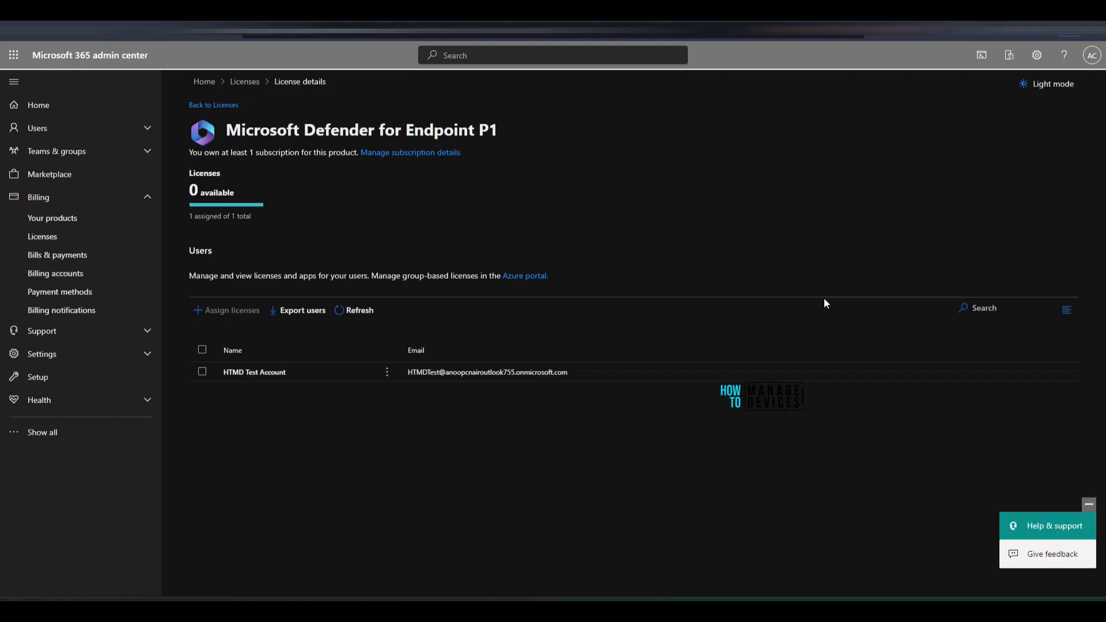
# Step: Circle the Defender for Endpoint P1 title and underline the subscription link and assigned user row
pyautogui.moveTo(249, 183)
pyautogui.mouseDown()
pyautogui.moveTo(549, 181)
pyautogui.moveTo(224, 105)
pyautogui.moveTo(243, 169)
pyautogui.mouseUp()
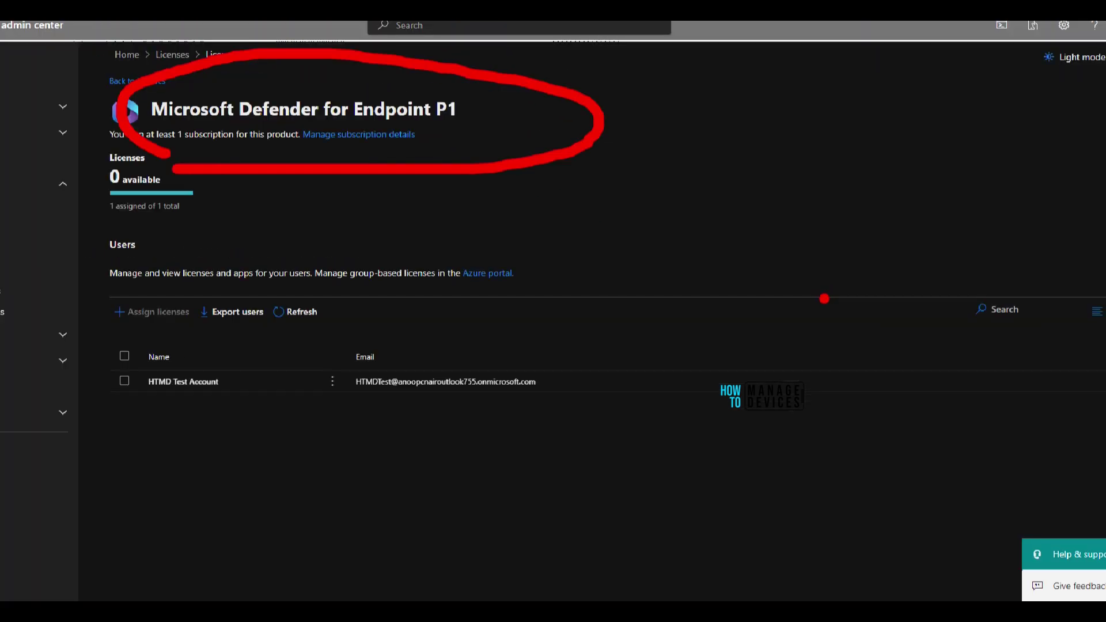
pyautogui.moveTo(353, 145); pyautogui.dragTo(411, 146)
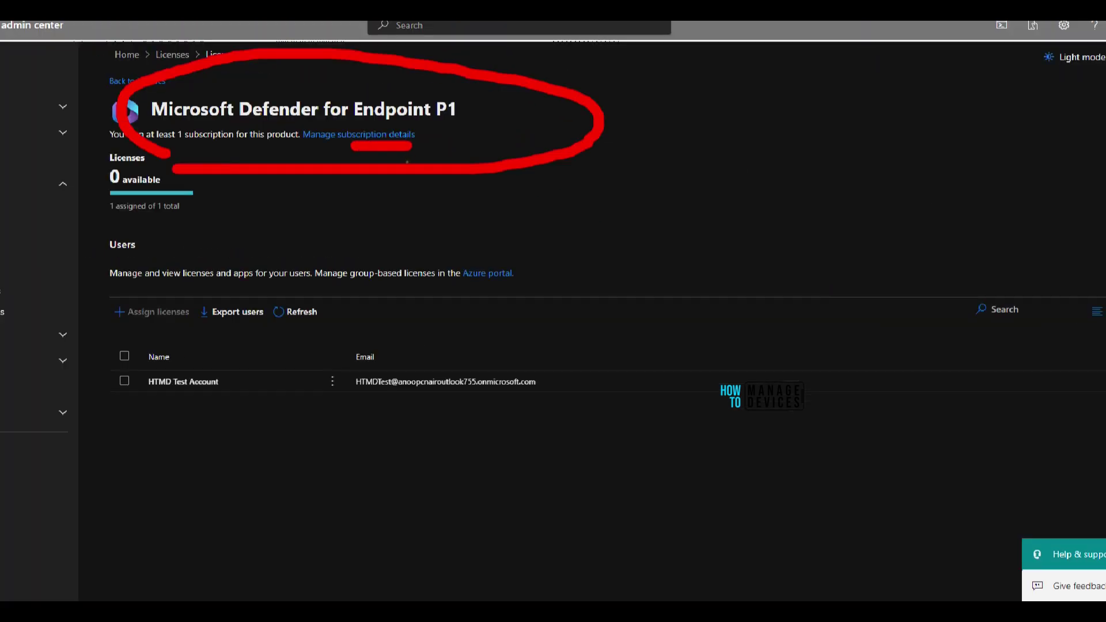
pyautogui.moveTo(128, 410); pyautogui.dragTo(464, 405)
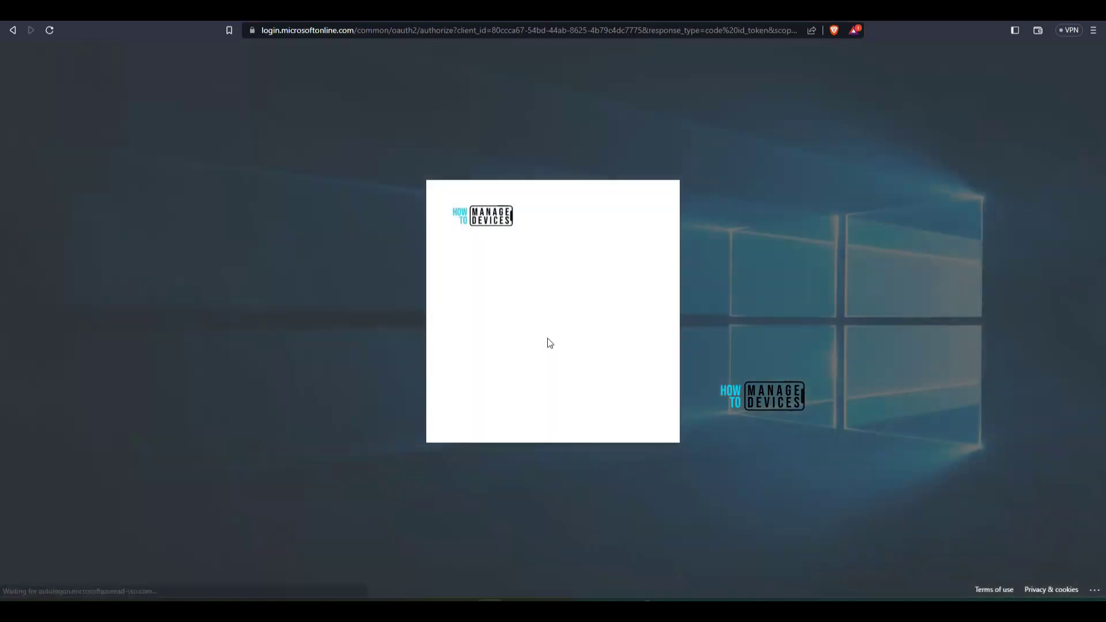
# Step: Sign in with the saved password and choose to stay signed in to reopen Defender
pyautogui.click(502, 288)
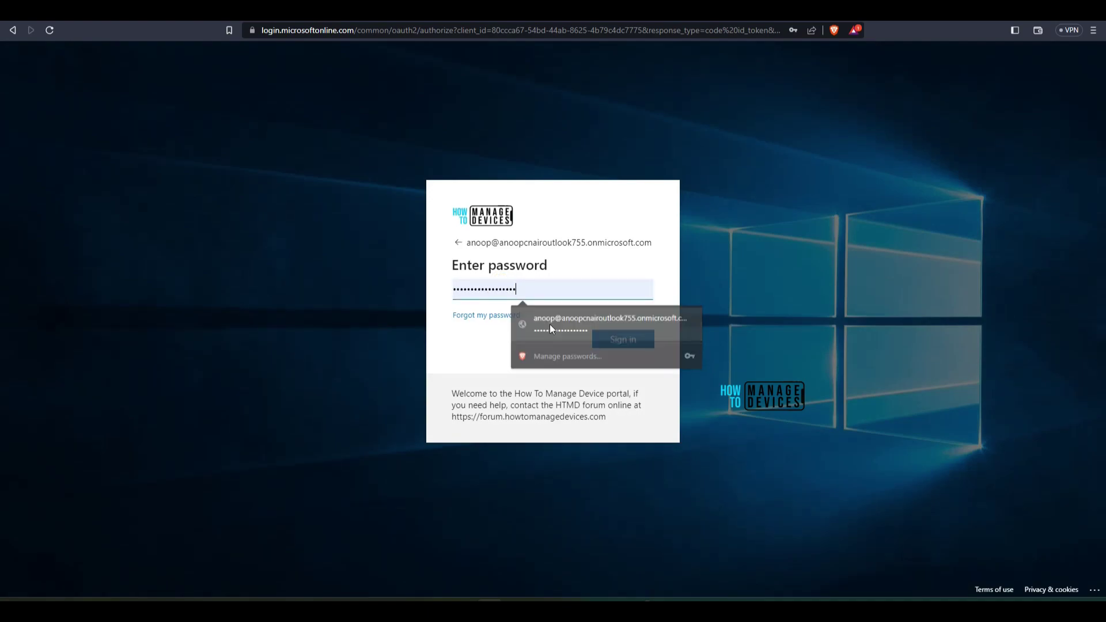
pyautogui.click(549, 324)
pyautogui.click(628, 343)
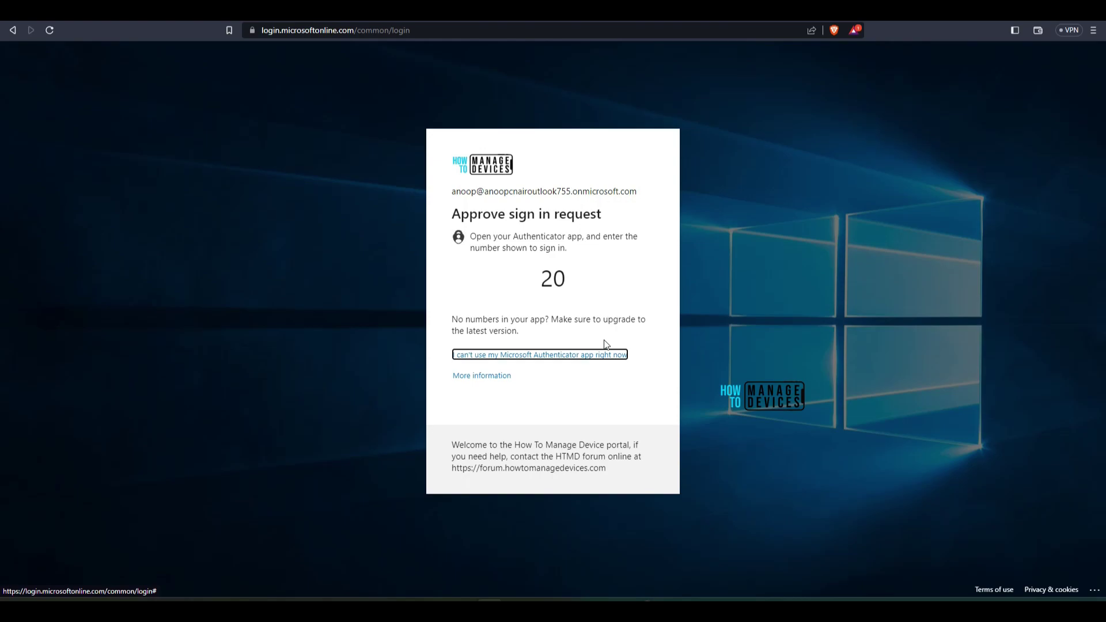
pyautogui.click(634, 348)
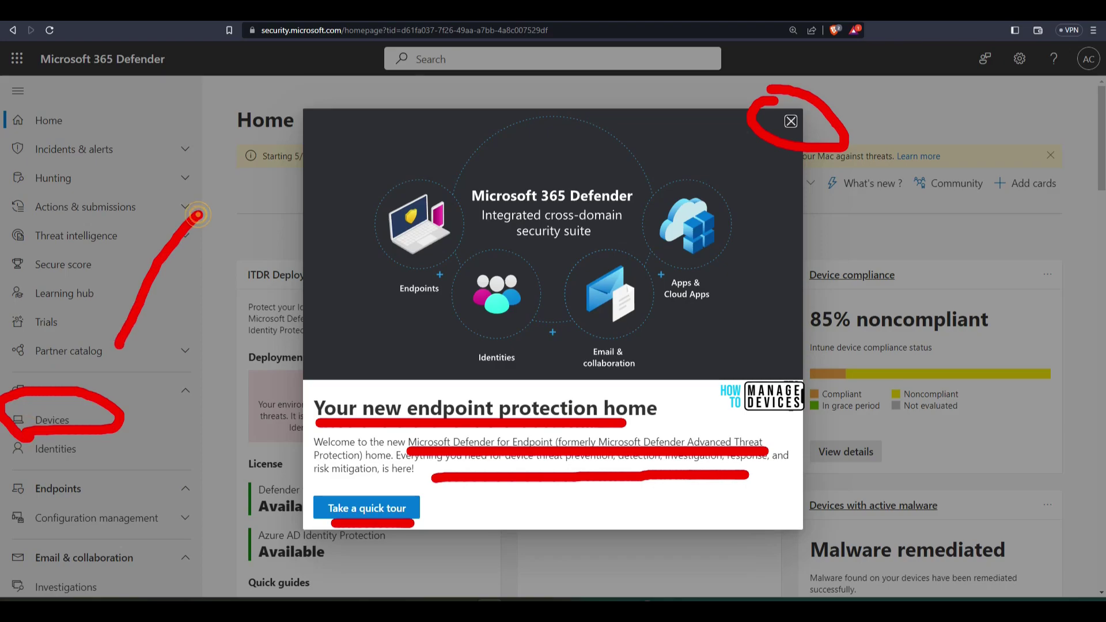
# Step: Draw an arrow pointing out the Devices area on the Defender home page
pyautogui.moveTo(99, 369)
pyautogui.mouseDown()
pyautogui.moveTo(104, 383)
pyautogui.moveTo(175, 363)
pyautogui.mouseUp()
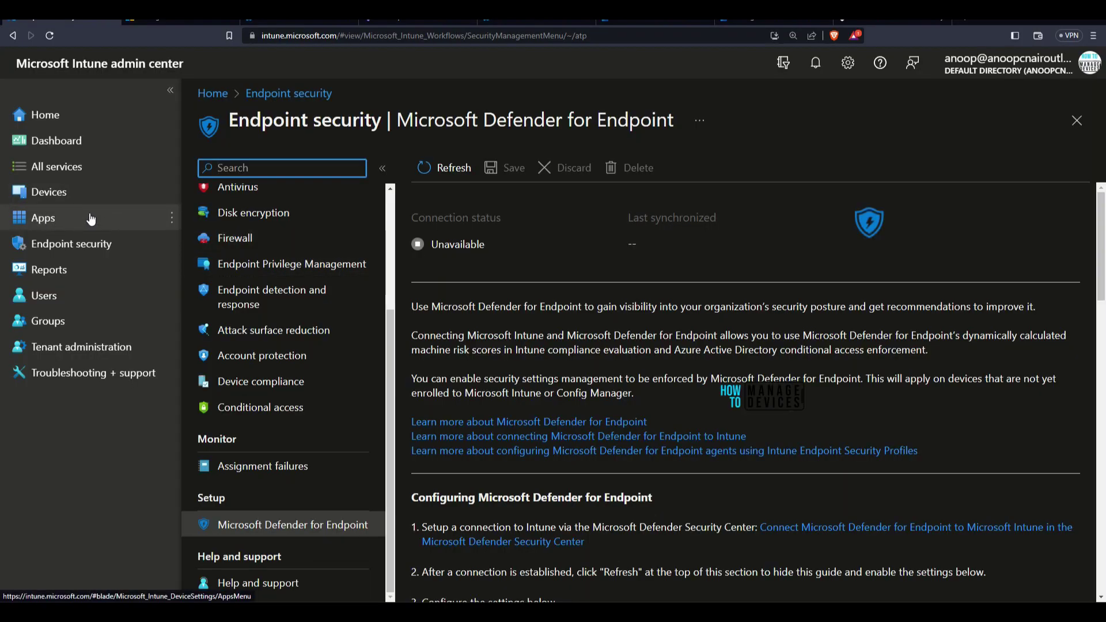
# Step: Annotate Endpoint security, the page title, the Unavailable connection status and the configuration steps
pyautogui.moveTo(52, 256)
pyautogui.mouseDown()
pyautogui.moveTo(68, 262)
pyautogui.moveTo(106, 229)
pyautogui.moveTo(13, 247)
pyautogui.mouseUp()
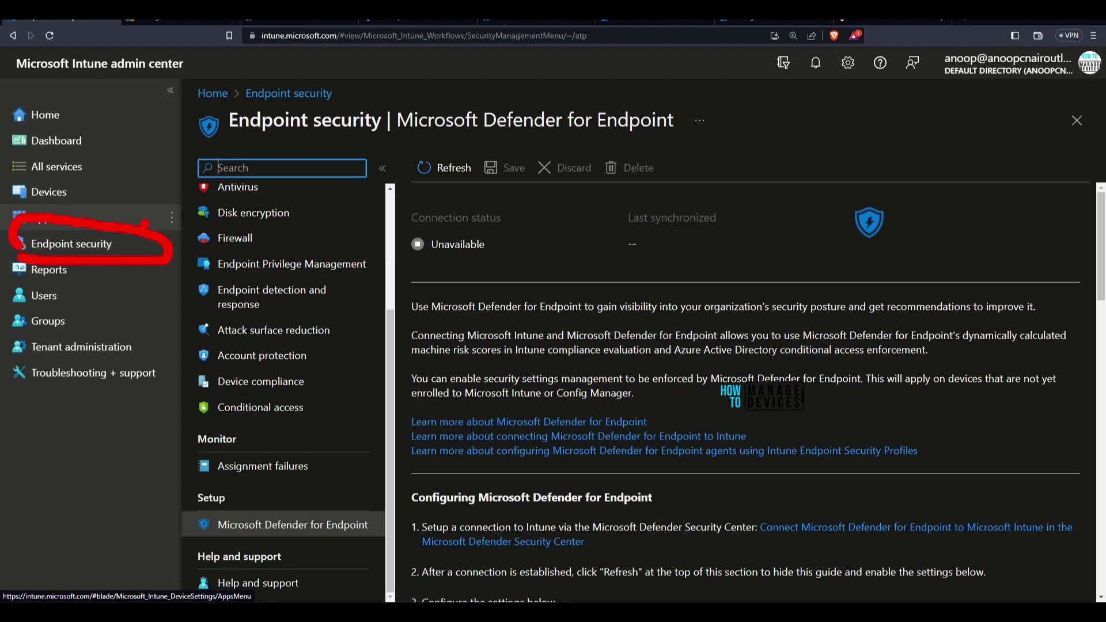
pyautogui.moveTo(144, 121)
pyautogui.mouseDown()
pyautogui.moveTo(93, 198)
pyautogui.moveTo(137, 189)
pyautogui.mouseUp()
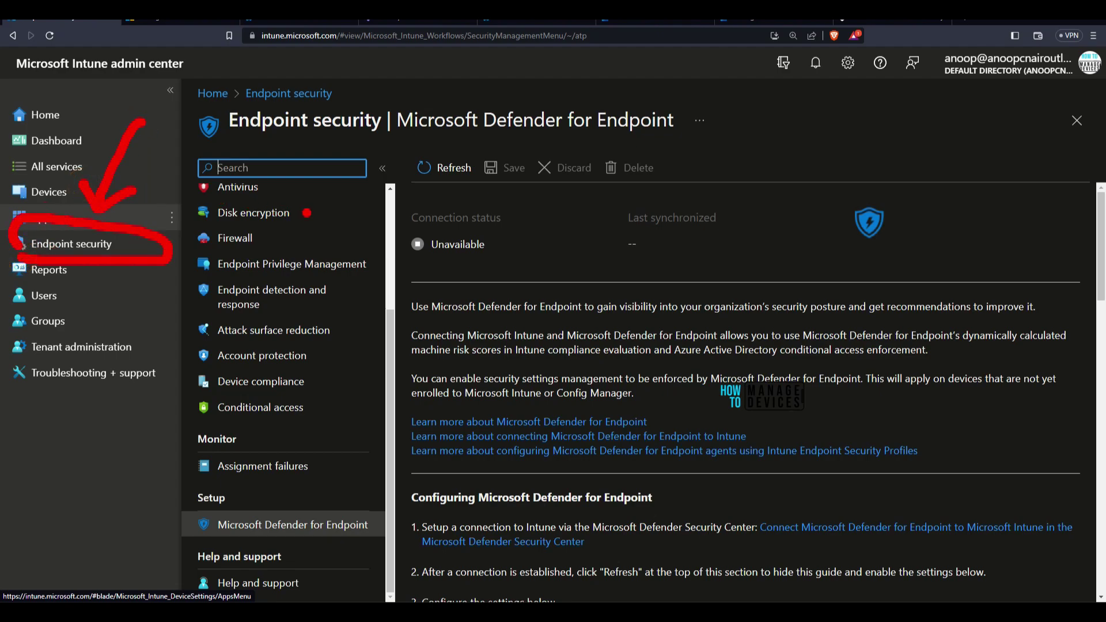
pyautogui.moveTo(212, 141); pyautogui.dragTo(339, 136)
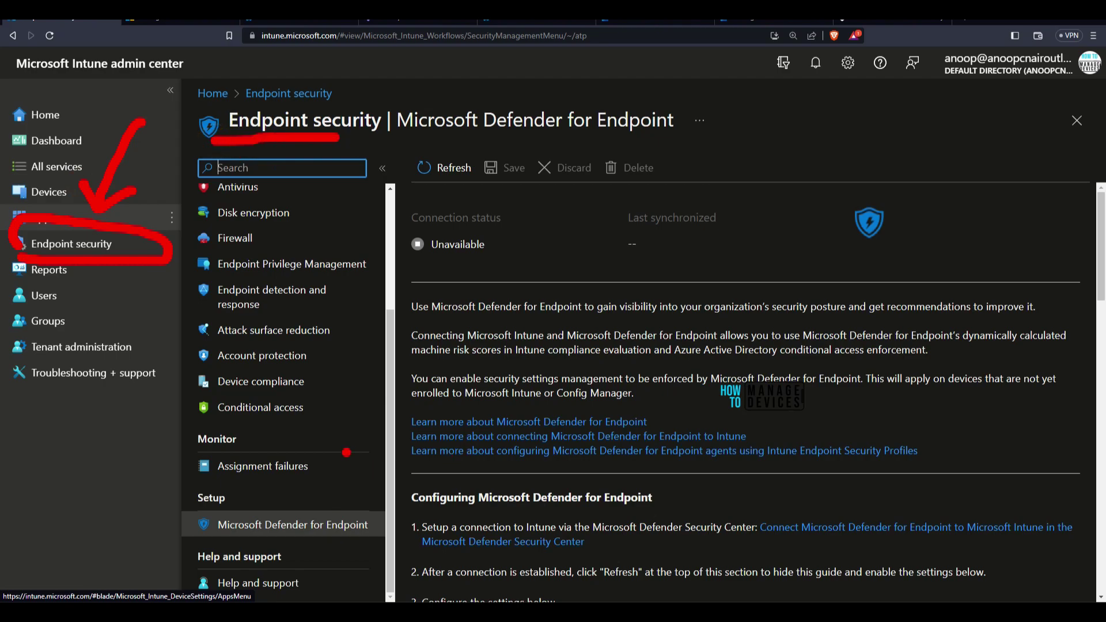
pyautogui.moveTo(366, 262)
pyautogui.mouseDown()
pyautogui.moveTo(340, 484)
pyautogui.moveTo(387, 455)
pyautogui.mouseUp()
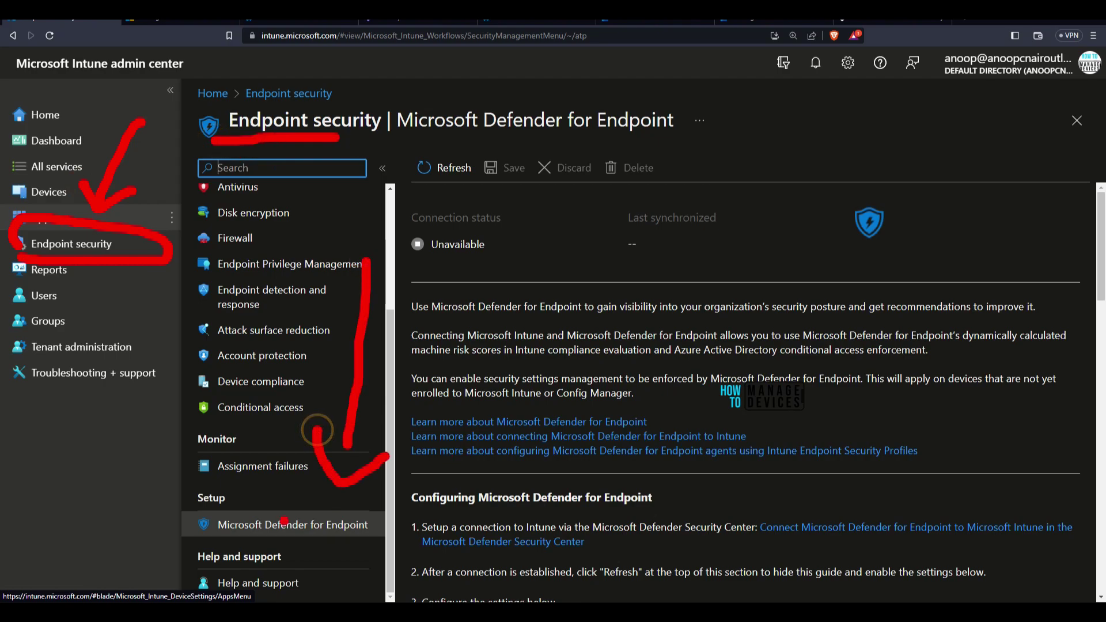
pyautogui.moveTo(216, 558)
pyautogui.mouseDown()
pyautogui.moveTo(233, 500)
pyautogui.moveTo(216, 527)
pyautogui.mouseUp()
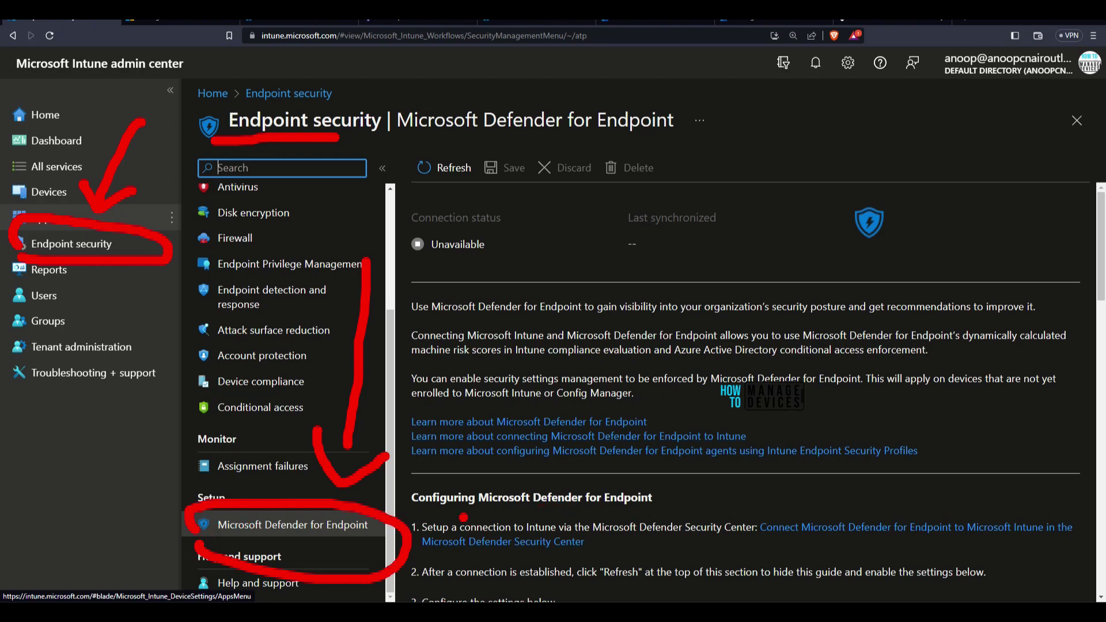
pyautogui.moveTo(411, 261); pyautogui.dragTo(505, 255)
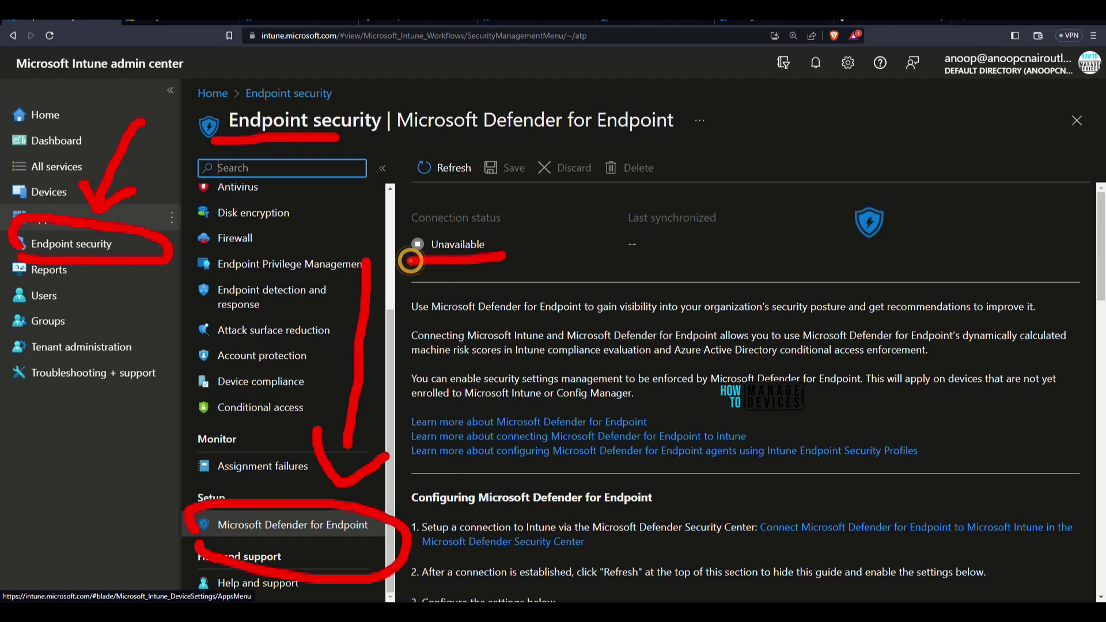
pyautogui.moveTo(931, 320)
pyautogui.mouseDown()
pyautogui.moveTo(962, 544)
pyautogui.moveTo(994, 541)
pyautogui.mouseUp()
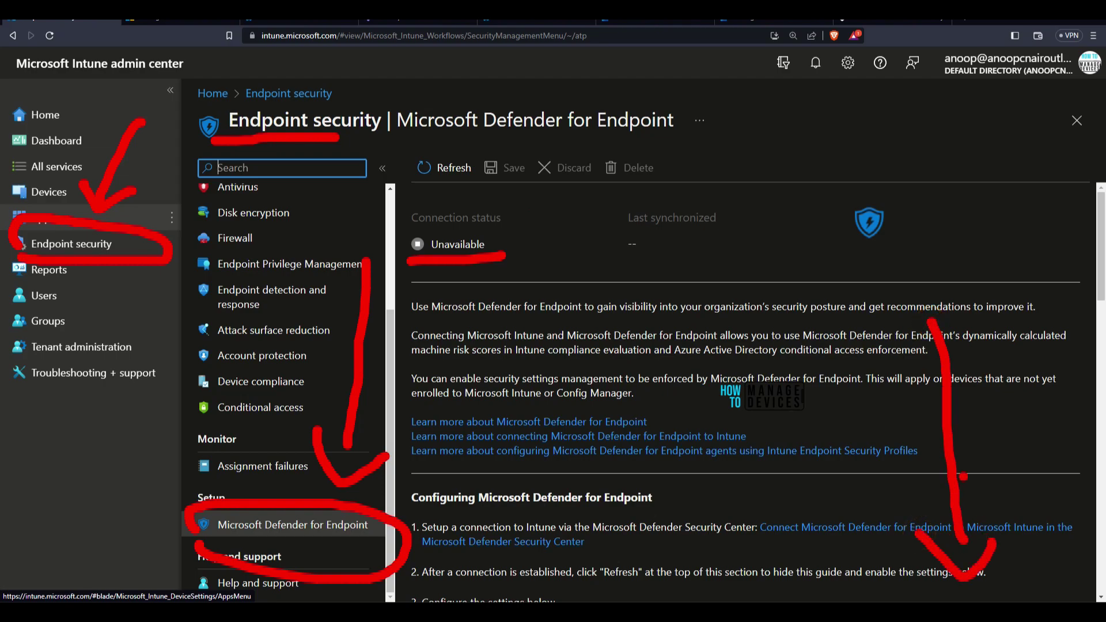
# Step: Clear the annotations and scroll through the Defender for Endpoint setup instructions
pyautogui.press('Escape')
pyautogui.scroll(-7, 808, 407)
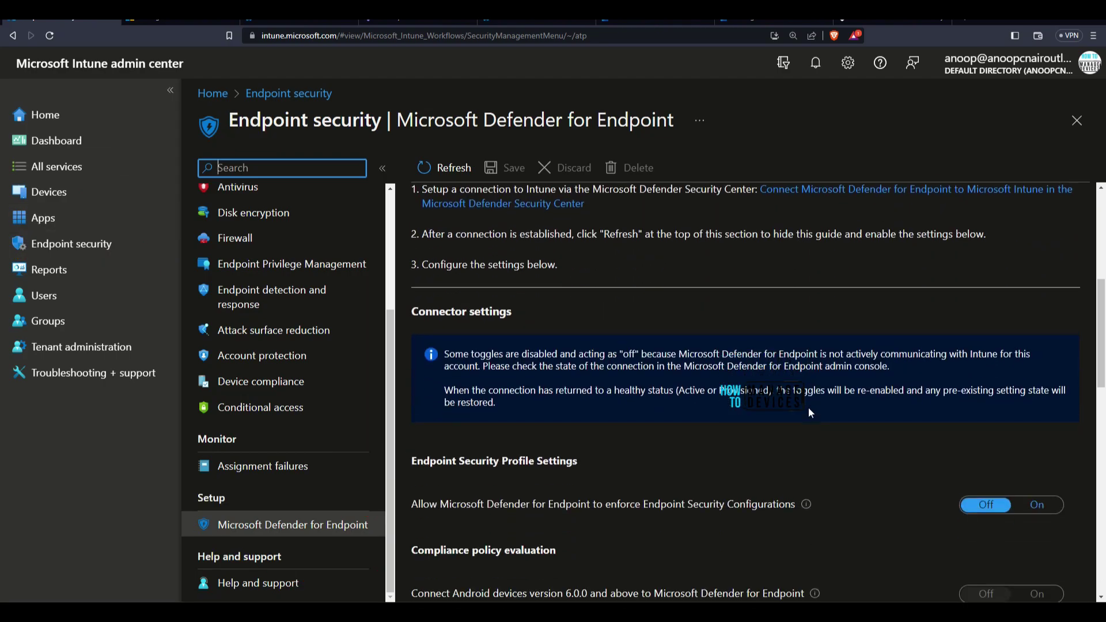
pyautogui.scroll(-3, 809, 407)
pyautogui.scroll(5, 808, 406)
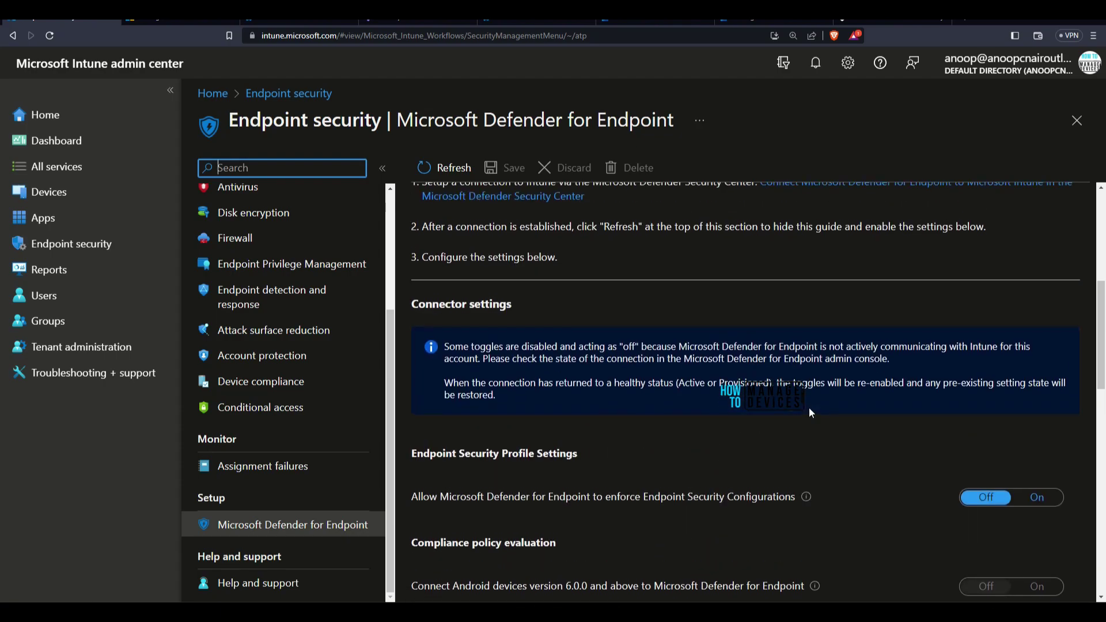
pyautogui.scroll(2, 809, 406)
# Step: Underline setup step 1 and follow the Defender Security Center connection link into its new tab
pyautogui.hotkey('ctrl', '2')
pyautogui.moveTo(407, 385); pyautogui.dragTo(666, 383)
pyautogui.press('Escape')
pyautogui.click(802, 354)
pyautogui.click(160, 22)
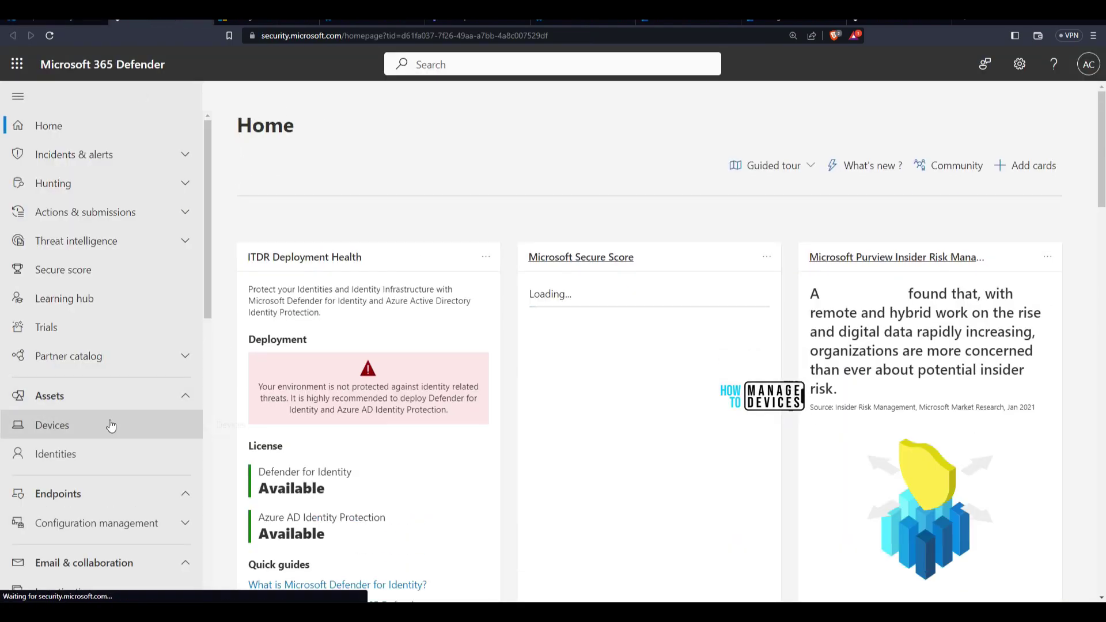
# Step: Open Device Inventory, mark its onboarding prompt, then go to Onboard devices
pyautogui.click(108, 425)
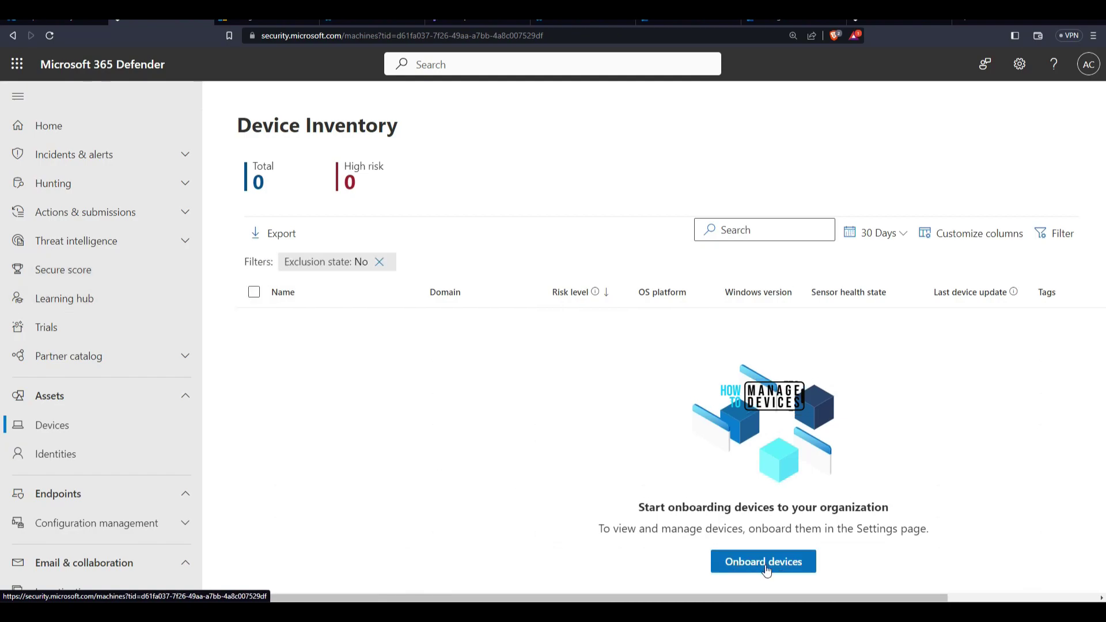
pyautogui.moveTo(662, 410)
pyautogui.mouseDown()
pyautogui.moveTo(712, 534)
pyautogui.moveTo(696, 542)
pyautogui.moveTo(732, 548)
pyautogui.mouseUp()
pyautogui.press('Escape')
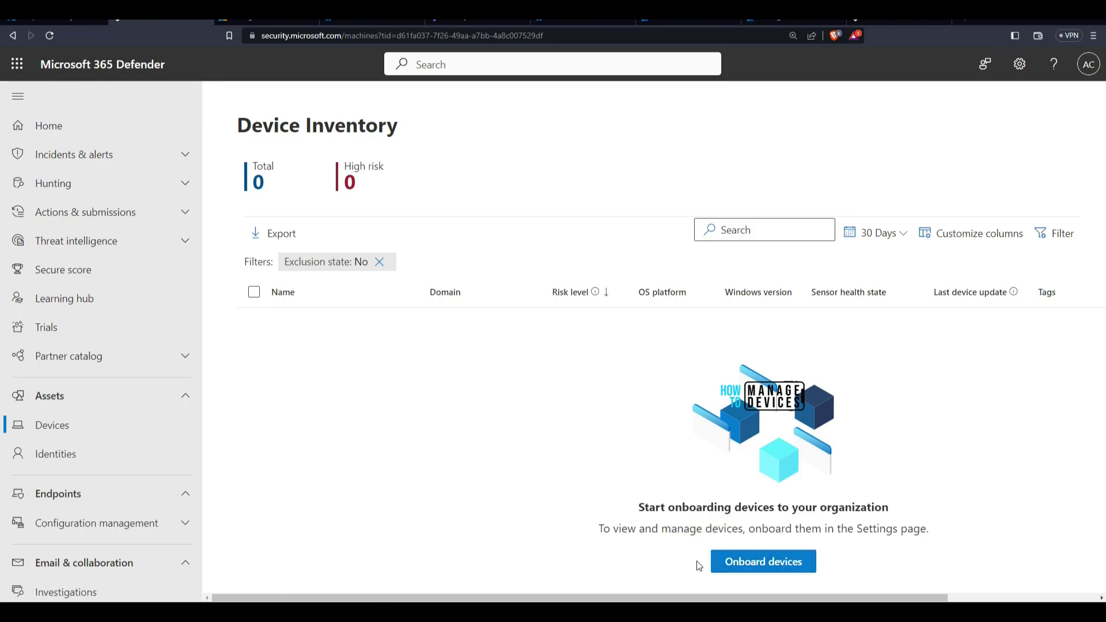
pyautogui.click(726, 562)
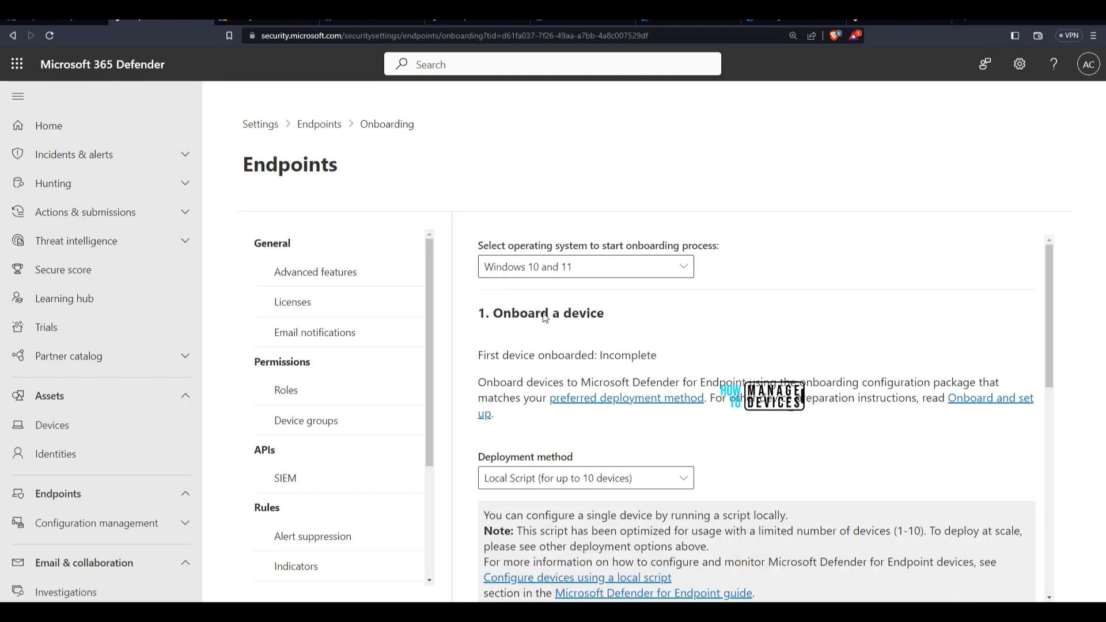
# Step: Review the operating system options for device onboarding in Endpoints settings
pyautogui.click(629, 275)
pyautogui.click(629, 276)
pyautogui.scroll(-4, 790, 284)
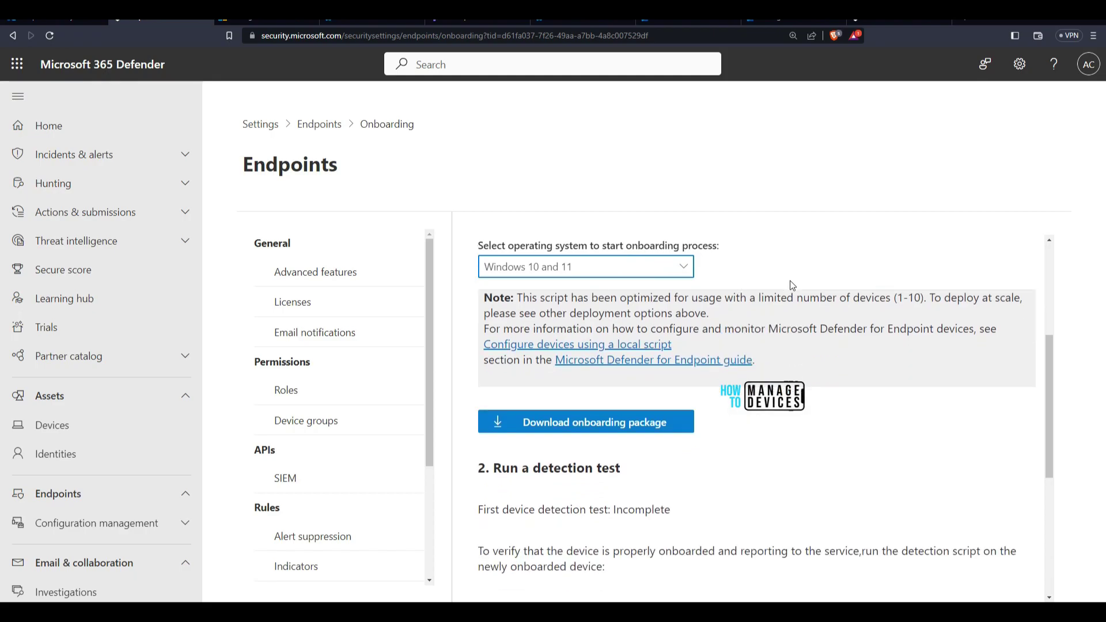
pyautogui.scroll(-4, 792, 285)
pyautogui.scroll(8, 795, 291)
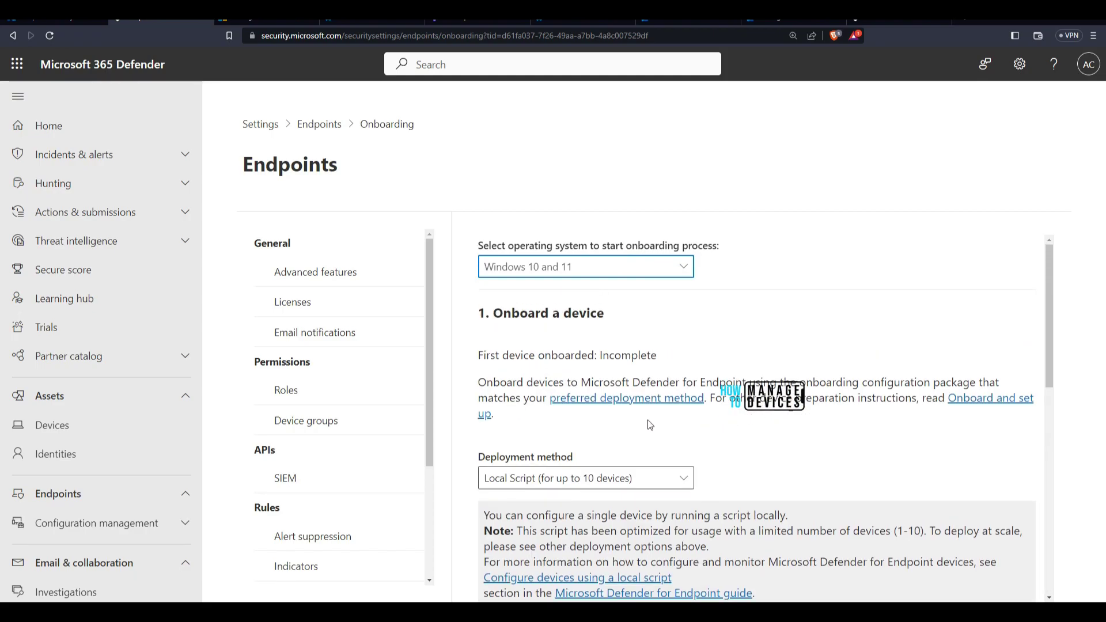
# Step: View the Licenses, Device groups and Roles pages, then return to the main Settings list
pyautogui.click(292, 302)
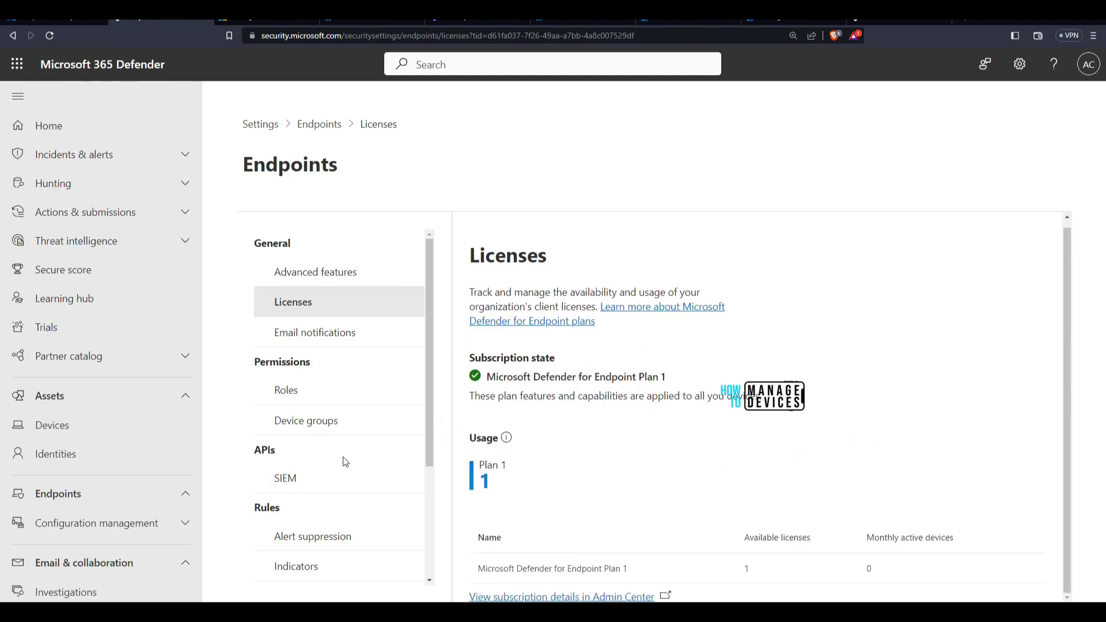
pyautogui.scroll(-3, 371, 500)
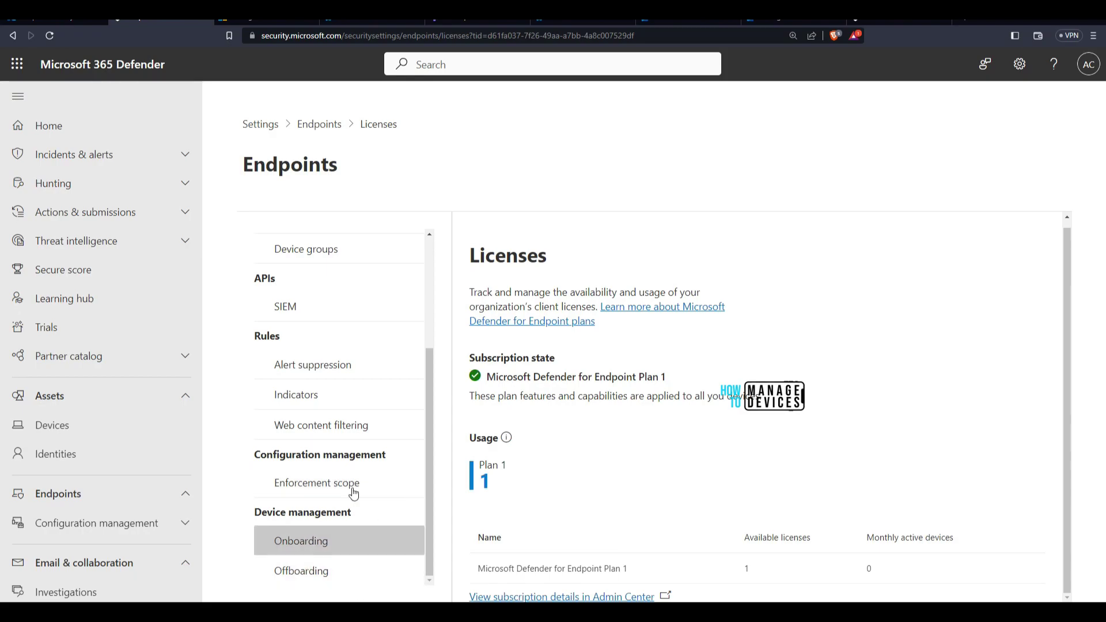
pyautogui.scroll(3, 386, 485)
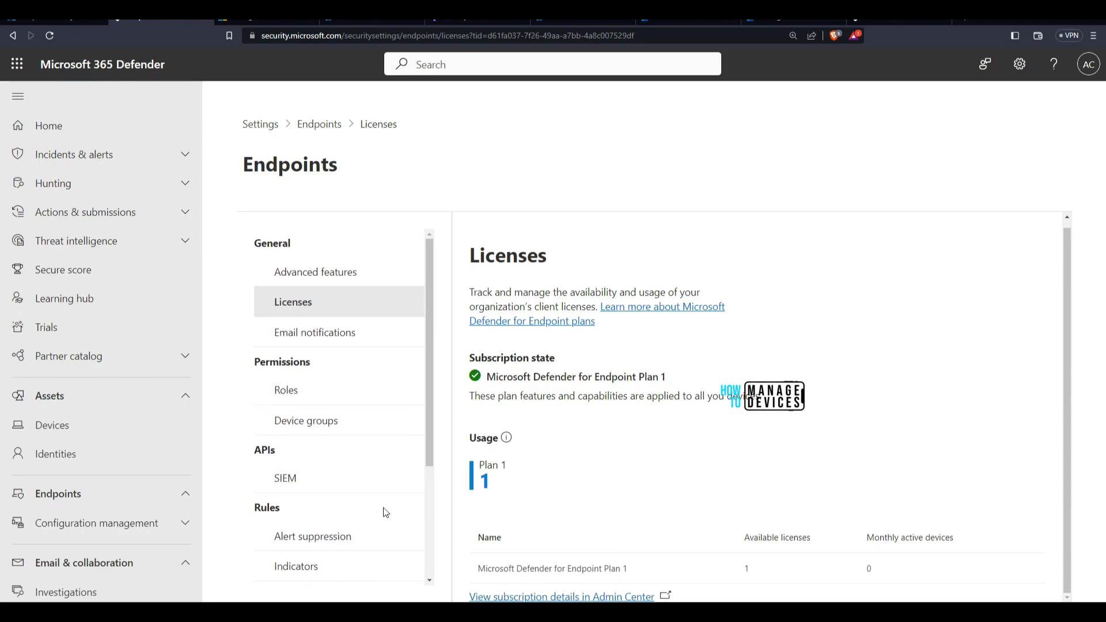
pyautogui.click(322, 421)
pyautogui.click(296, 391)
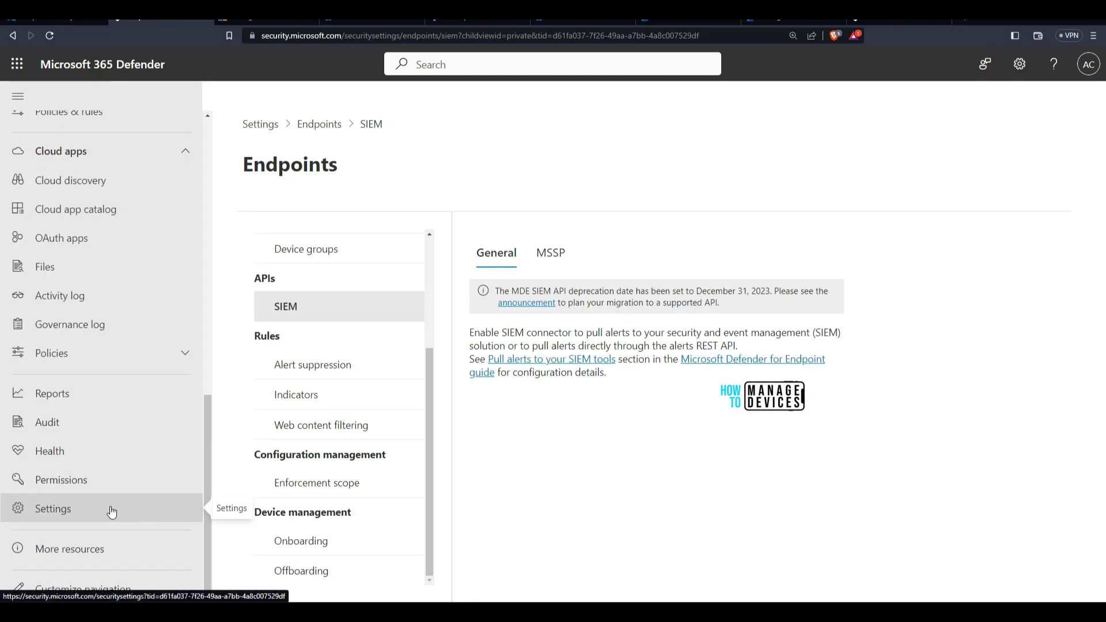
pyautogui.click(111, 512)
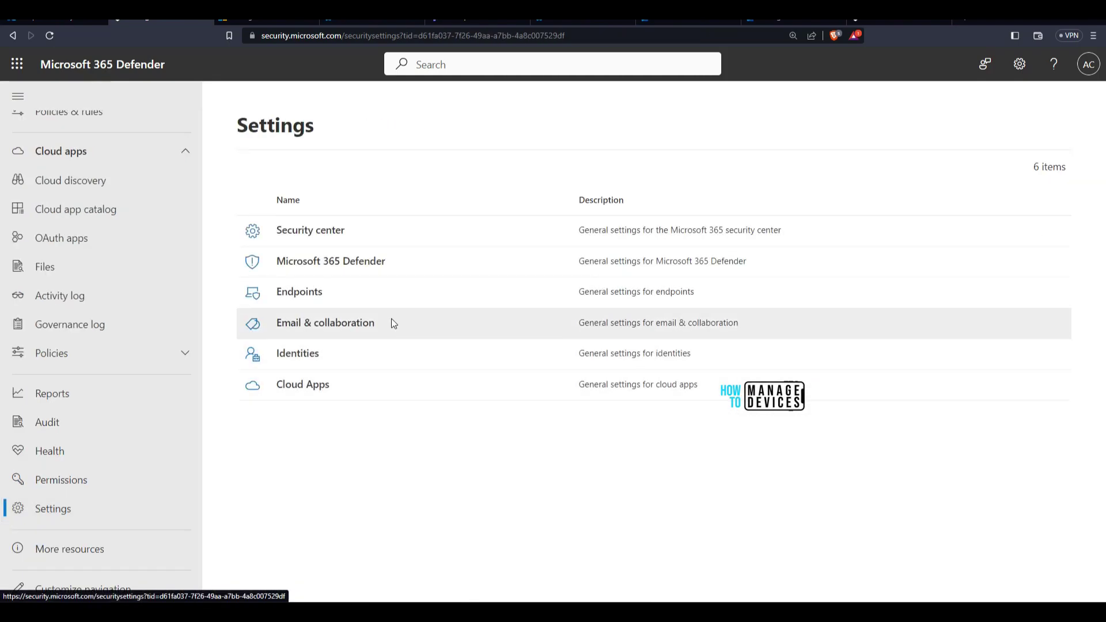
pyautogui.click(297, 295)
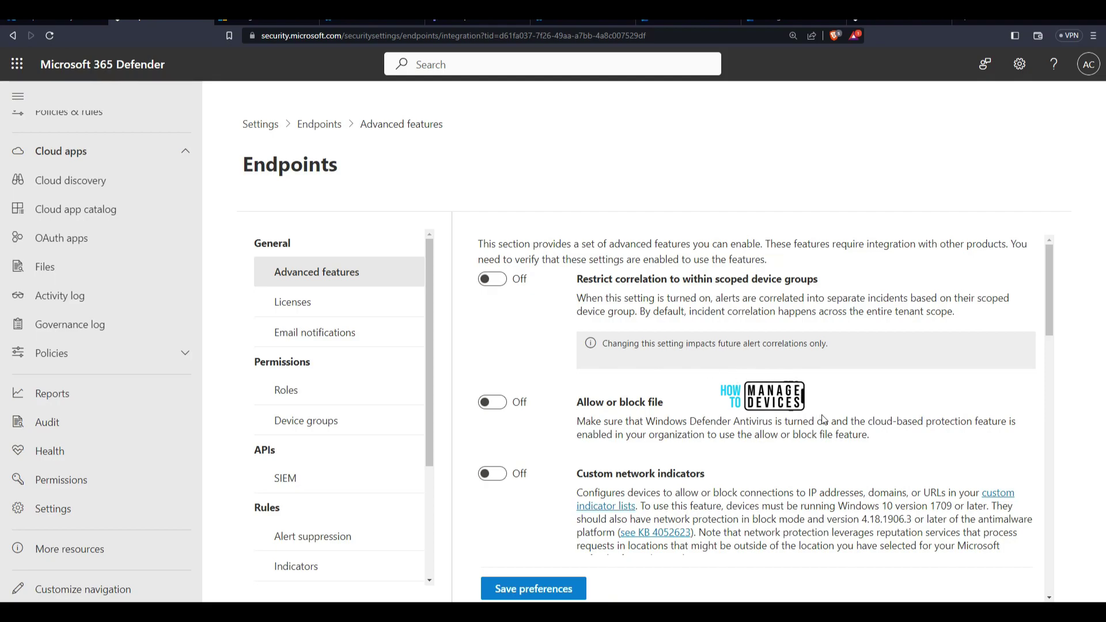
pyautogui.hotkey('ctrl', '2')
pyautogui.moveTo(173, 480); pyautogui.dragTo(124, 522)
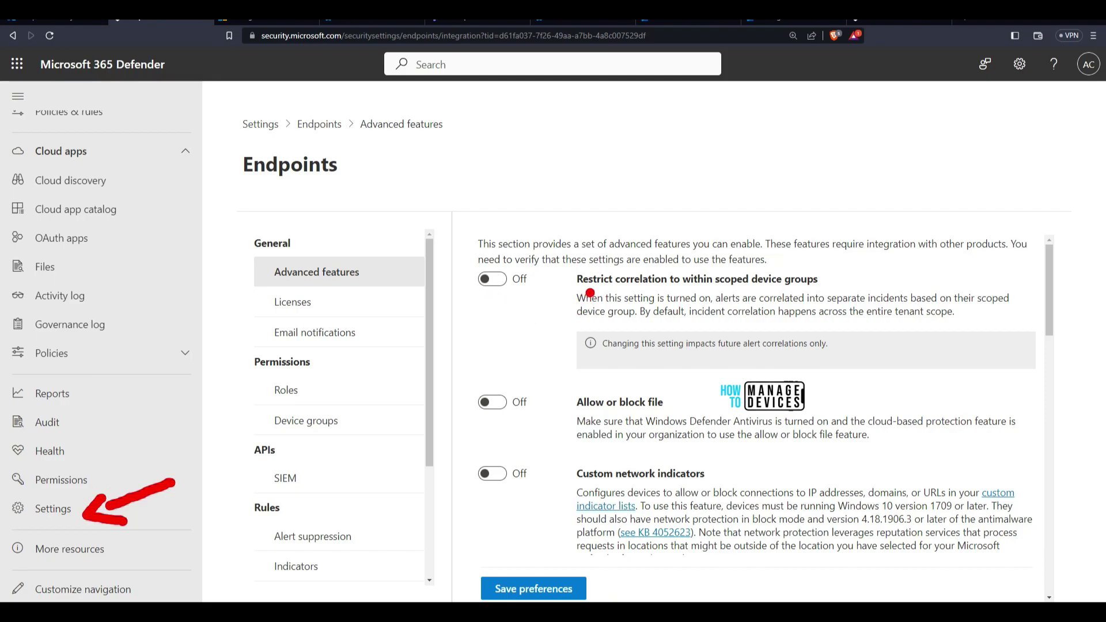
pyautogui.moveTo(457, 293); pyautogui.dragTo(625, 318)
pyautogui.moveTo(460, 431); pyautogui.dragTo(566, 431)
pyautogui.moveTo(466, 497); pyautogui.dragTo(542, 497)
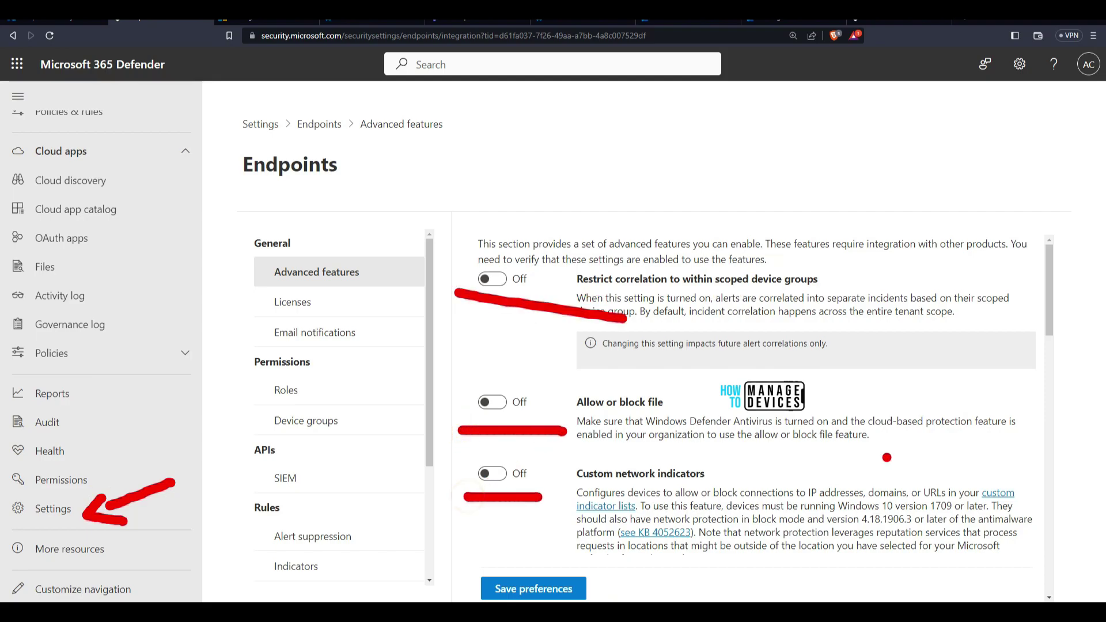
pyautogui.press('Escape')
pyautogui.scroll(-5, 891, 443)
pyautogui.scroll(1, 891, 443)
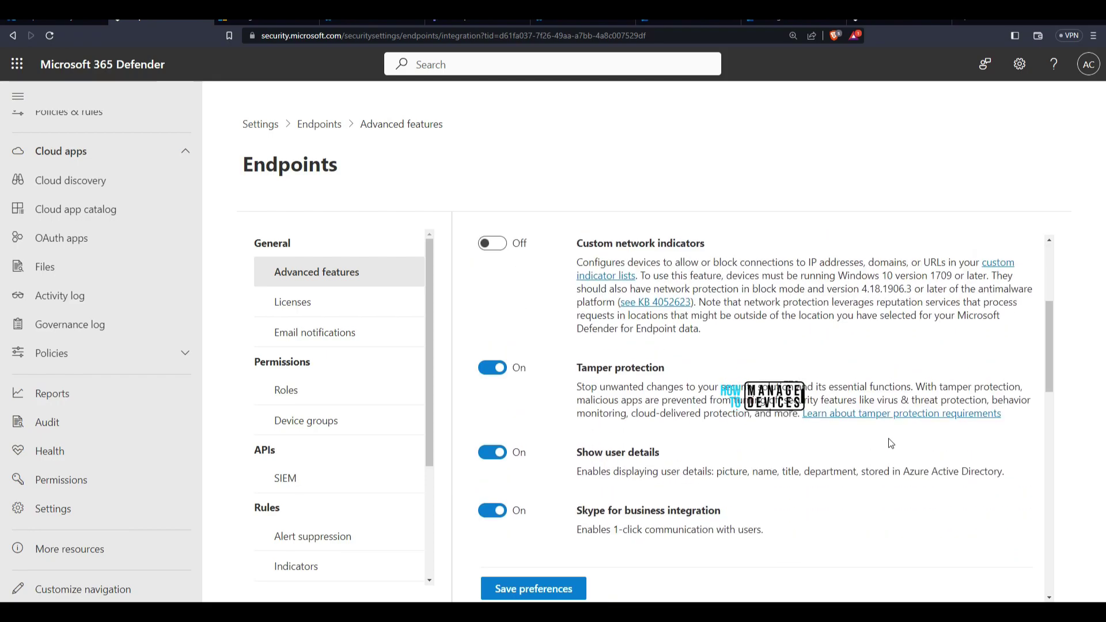
pyautogui.scroll(-10, 890, 442)
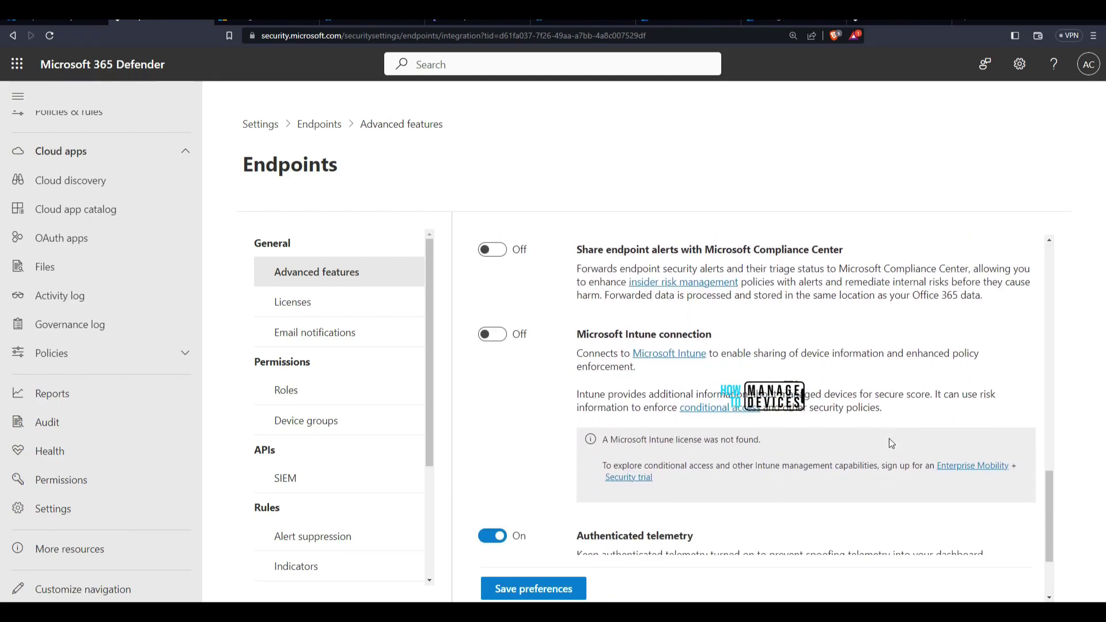
pyautogui.scroll(-1, 890, 439)
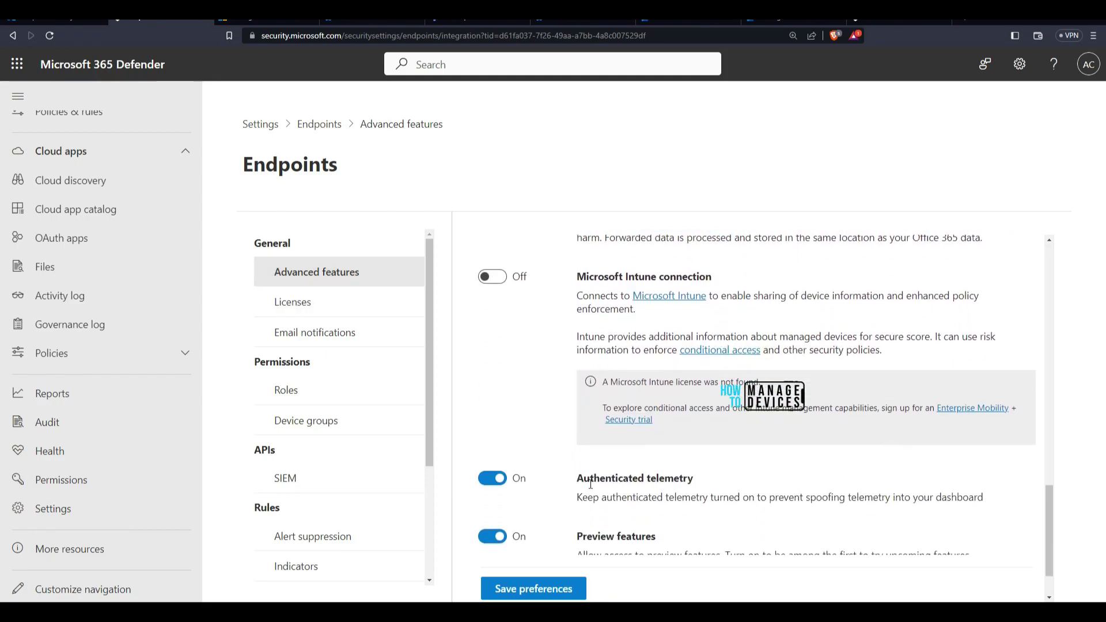
pyautogui.moveTo(534, 265)
pyautogui.mouseDown()
pyautogui.moveTo(461, 268)
pyautogui.moveTo(515, 232)
pyautogui.moveTo(506, 233)
pyautogui.mouseUp()
pyautogui.press('Escape')
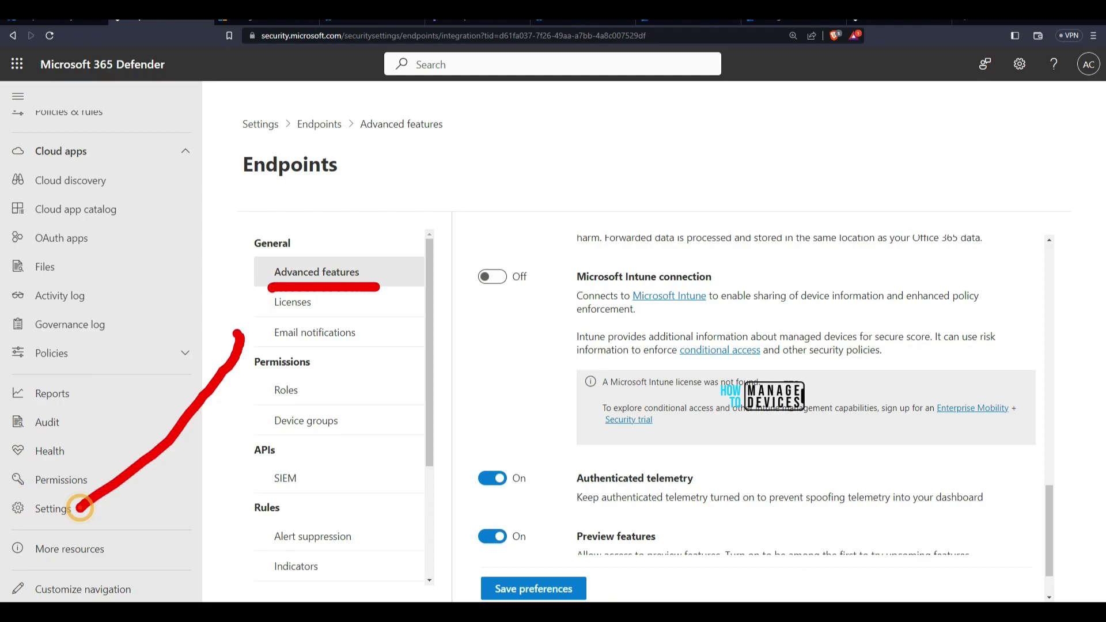
pyautogui.moveTo(237, 336)
pyautogui.mouseDown()
pyautogui.moveTo(247, 313)
pyautogui.moveTo(256, 342)
pyautogui.mouseUp()
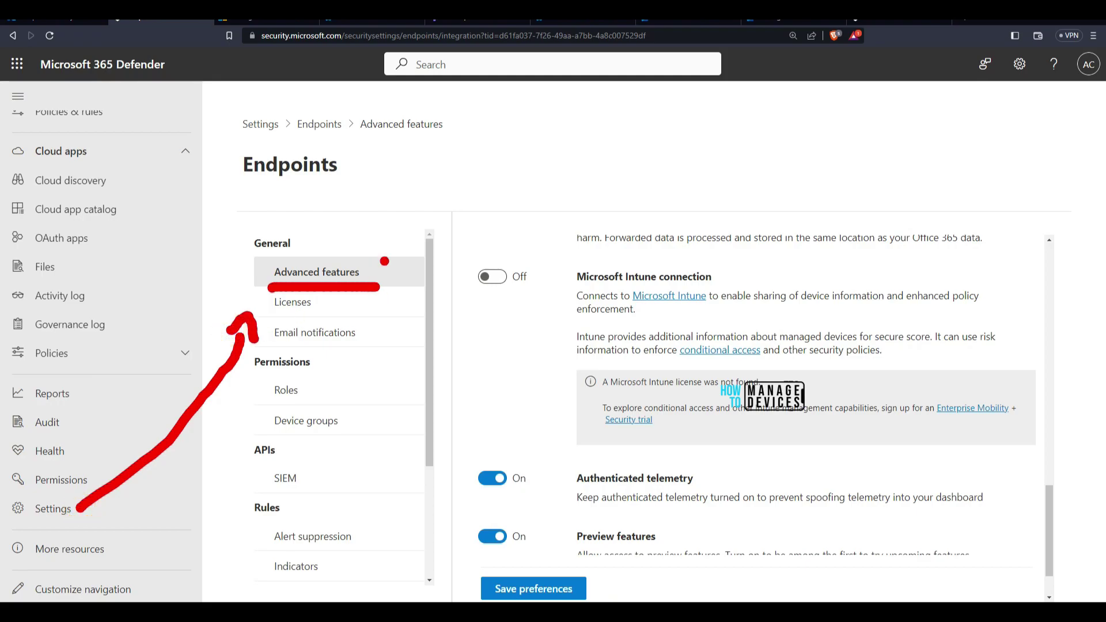
pyautogui.press('Escape')
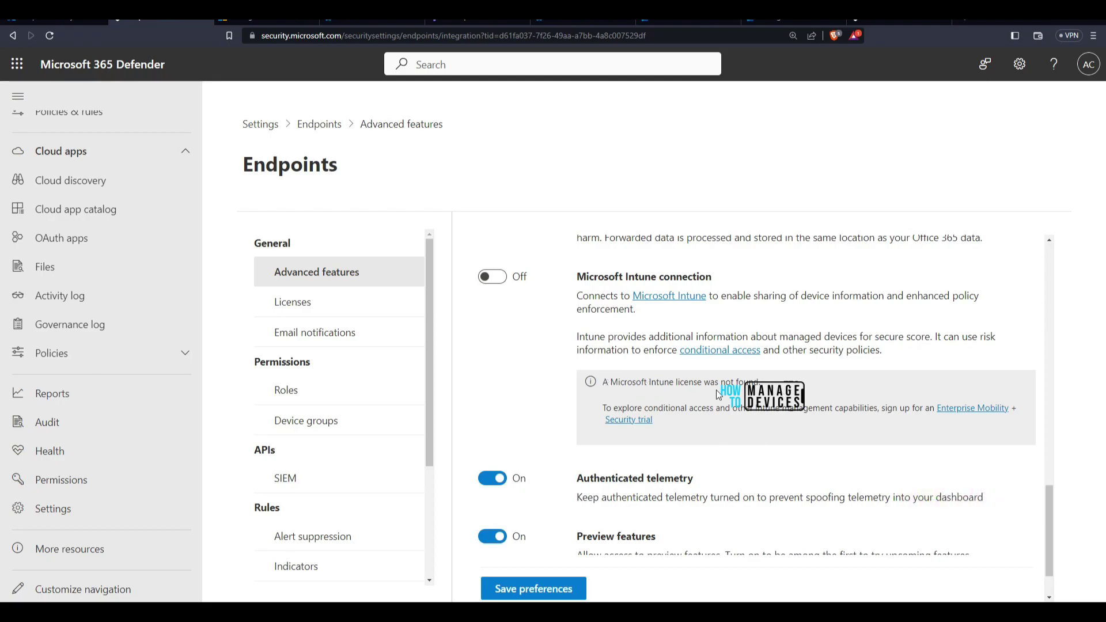
# Step: Turn the Microsoft Intune connection On in Advanced features and save the preferences
pyautogui.click(496, 279)
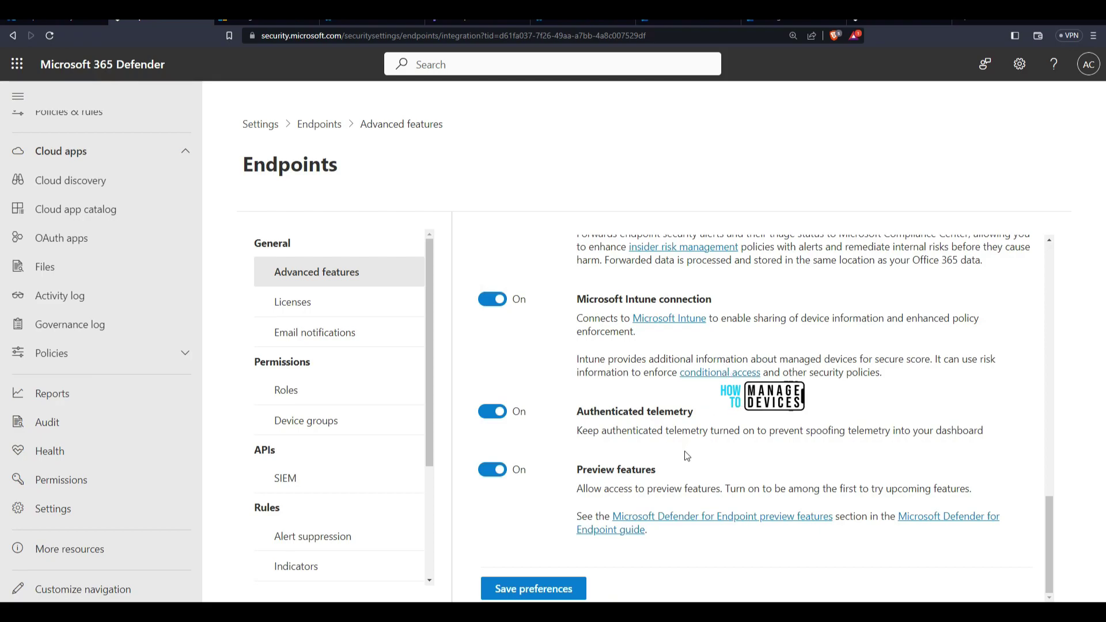
pyautogui.moveTo(612, 285)
pyautogui.mouseDown()
pyautogui.moveTo(961, 396)
pyautogui.moveTo(772, 253)
pyautogui.moveTo(707, 252)
pyautogui.mouseUp()
pyautogui.press('Escape')
pyautogui.click(555, 588)
# Step: Return to the Intune admin center and underline the Defender for Endpoint connection setup instructions
pyautogui.click(69, 19)
pyautogui.scroll(3, 512, 422)
pyautogui.moveTo(216, 139); pyautogui.dragTo(446, 127)
pyautogui.moveTo(326, 475); pyautogui.dragTo(387, 404)
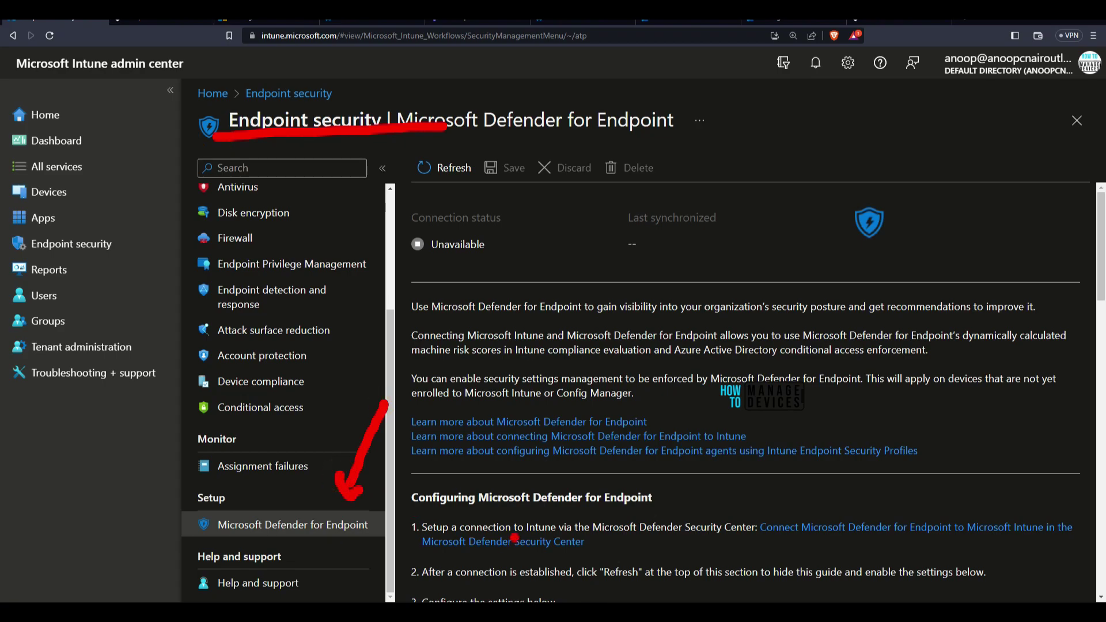
pyautogui.scroll(-2, 654, 469)
pyautogui.moveTo(521, 471); pyautogui.dragTo(961, 471)
pyautogui.moveTo(431, 500); pyautogui.dragTo(559, 505)
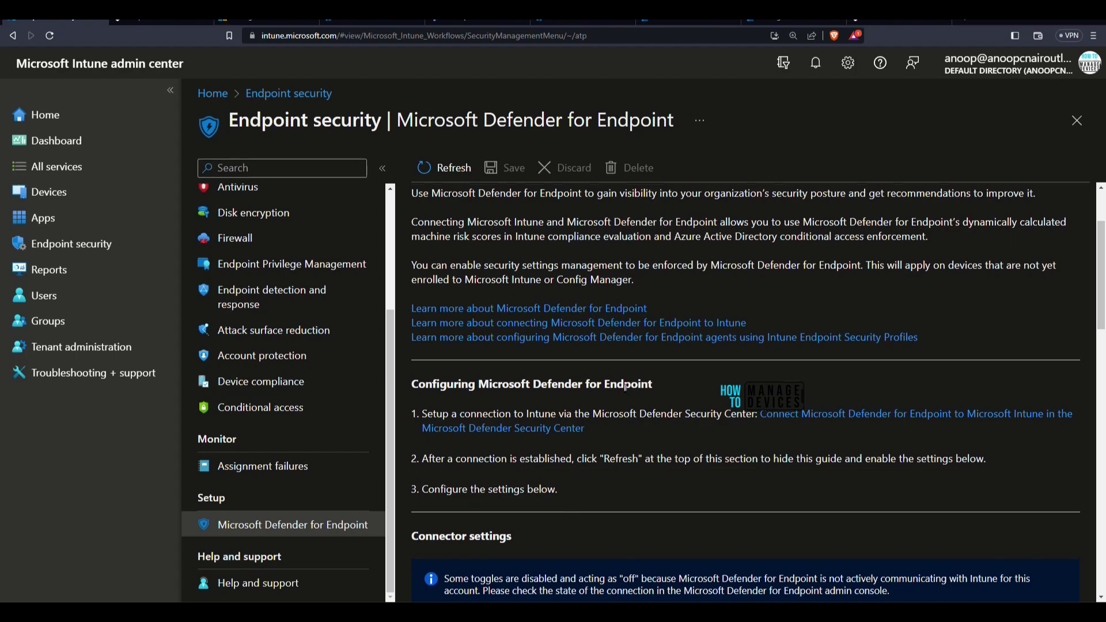
pyautogui.scroll(2, 517, 279)
# Step: Refresh the connector so it shows status Available, last synchronized 6/7/2023 9:08:15 AM
pyautogui.click(451, 172)
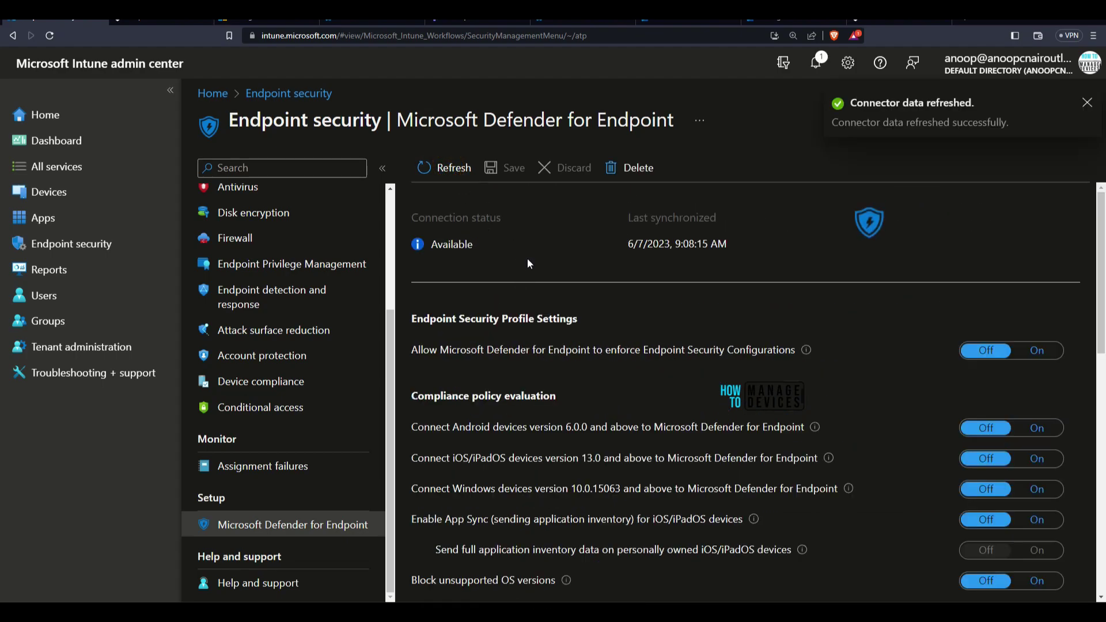
pyautogui.moveTo(391, 268)
pyautogui.mouseDown()
pyautogui.moveTo(567, 268)
pyautogui.moveTo(378, 231)
pyautogui.moveTo(440, 275)
pyautogui.mouseUp()
pyautogui.moveTo(692, 199)
pyautogui.mouseDown()
pyautogui.moveTo(711, 262)
pyautogui.moveTo(698, 202)
pyautogui.mouseUp()
pyautogui.press('Escape')
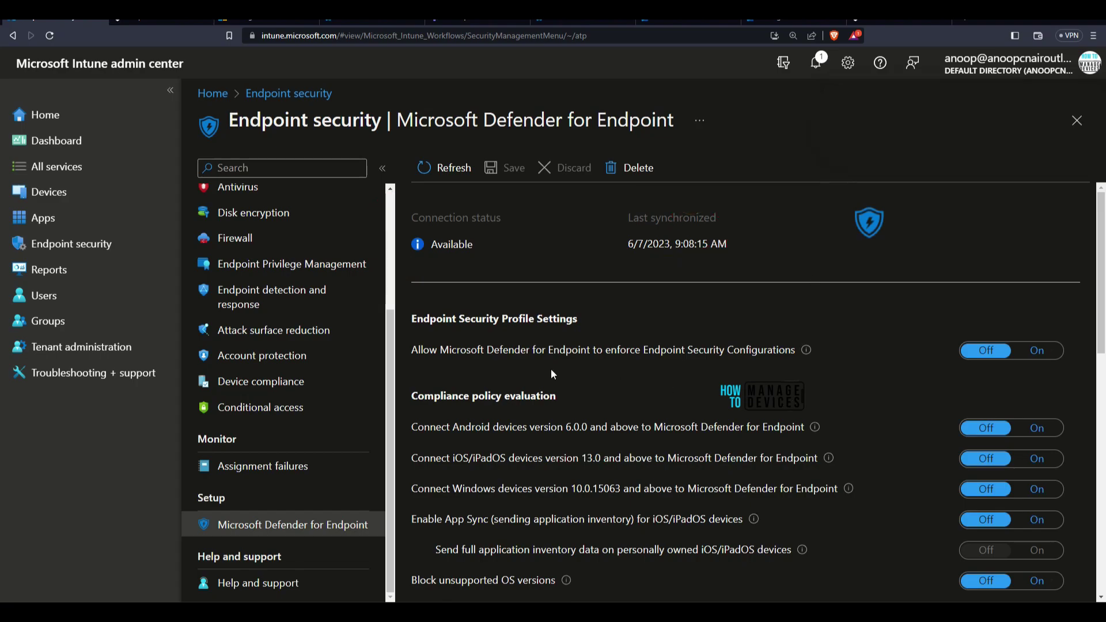
# Step: Turn on 'Allow Microsoft Defender for Endpoint to enforce Endpoint Security Configurations'
pyautogui.hotkey('ctrl', '2')
pyautogui.moveTo(788, 391); pyautogui.dragTo(928, 356)
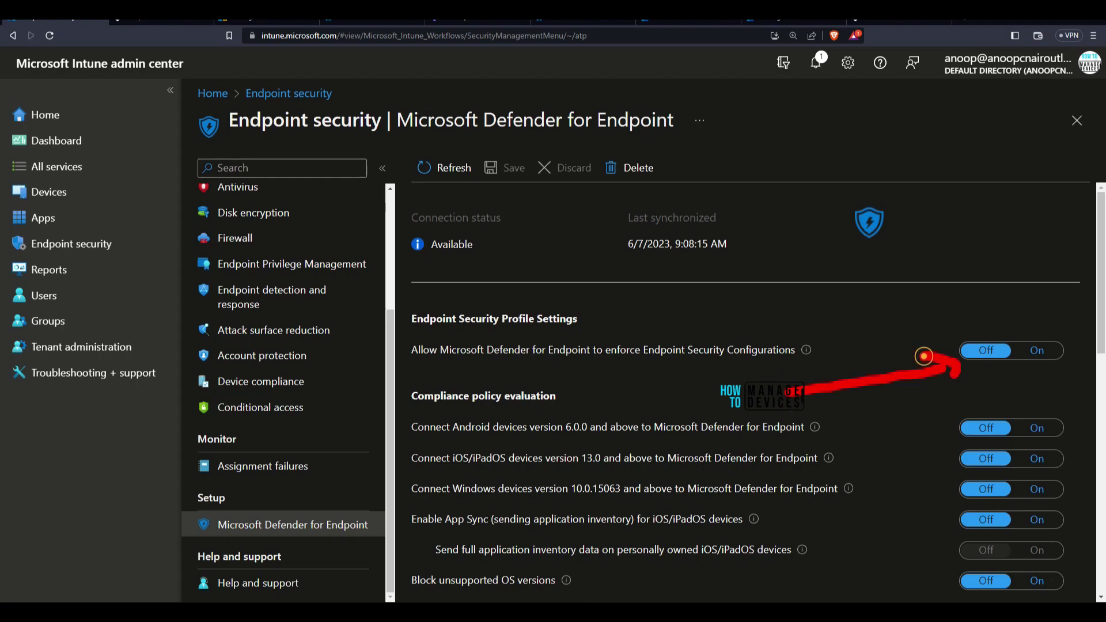
pyautogui.press('Escape')
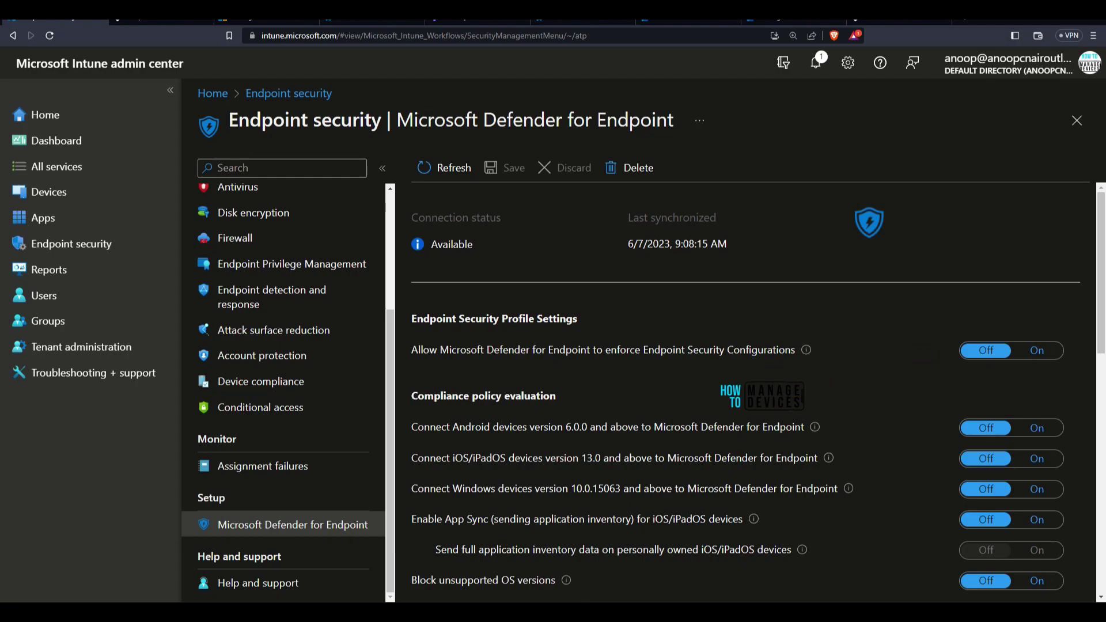
pyautogui.click(1038, 353)
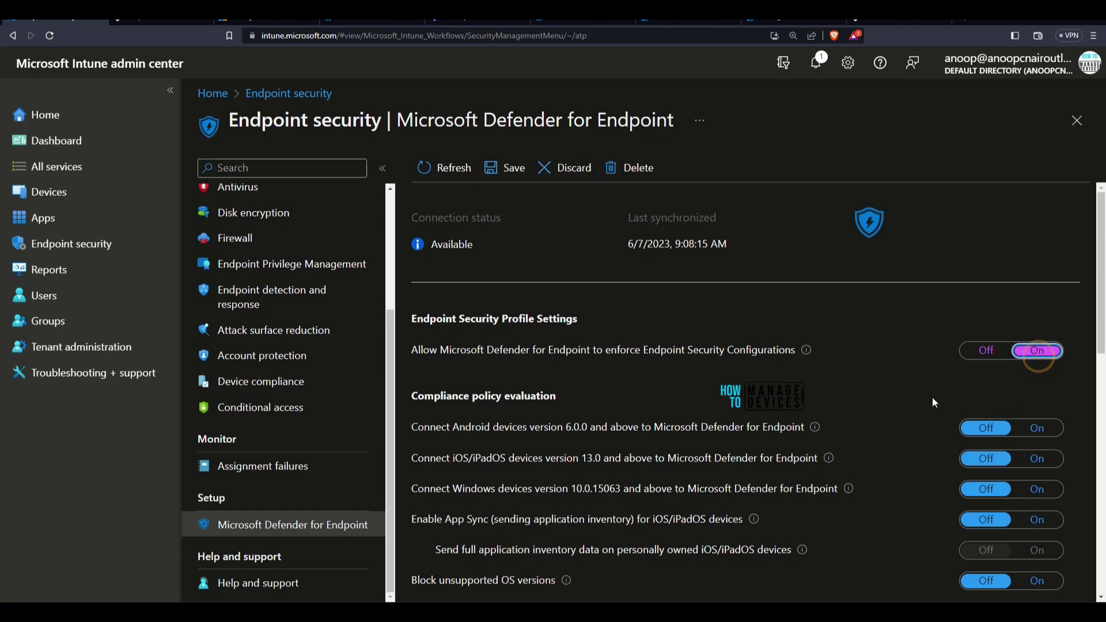
# Step: Switch on the Android, iOS/iPadOS and Windows device connections to Defender for Endpoint
pyautogui.hotkey('ctrl', '2')
pyautogui.moveTo(904, 403)
pyautogui.mouseDown()
pyautogui.moveTo(974, 372)
pyautogui.moveTo(974, 394)
pyautogui.mouseUp()
pyautogui.press('Escape')
pyautogui.click(1037, 428)
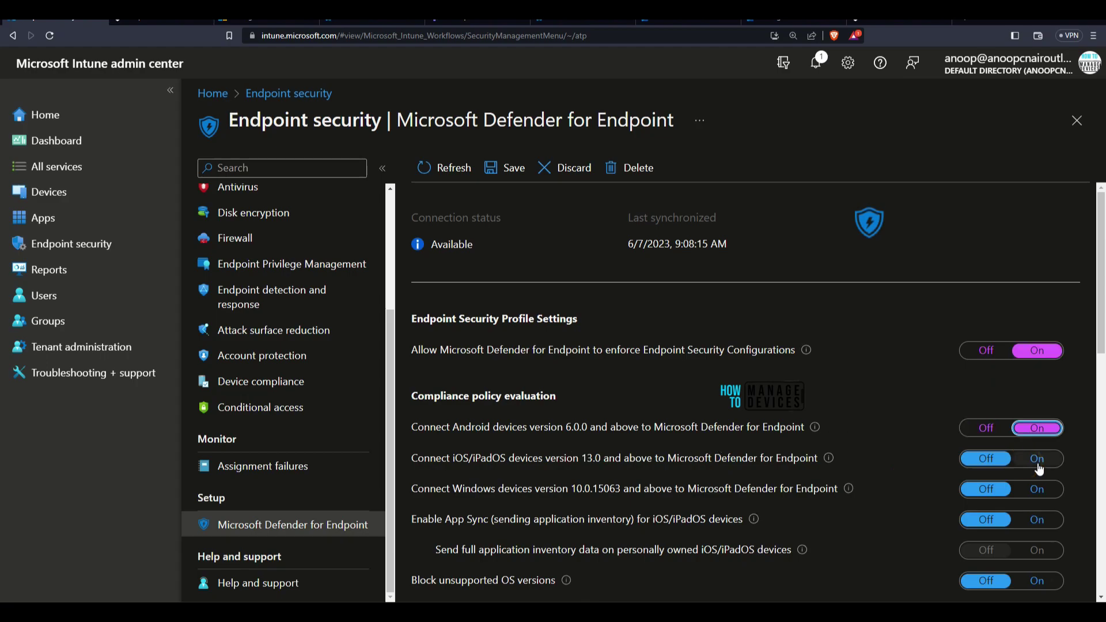
pyautogui.click(1036, 458)
pyautogui.click(1037, 489)
pyautogui.scroll(-4, 820, 425)
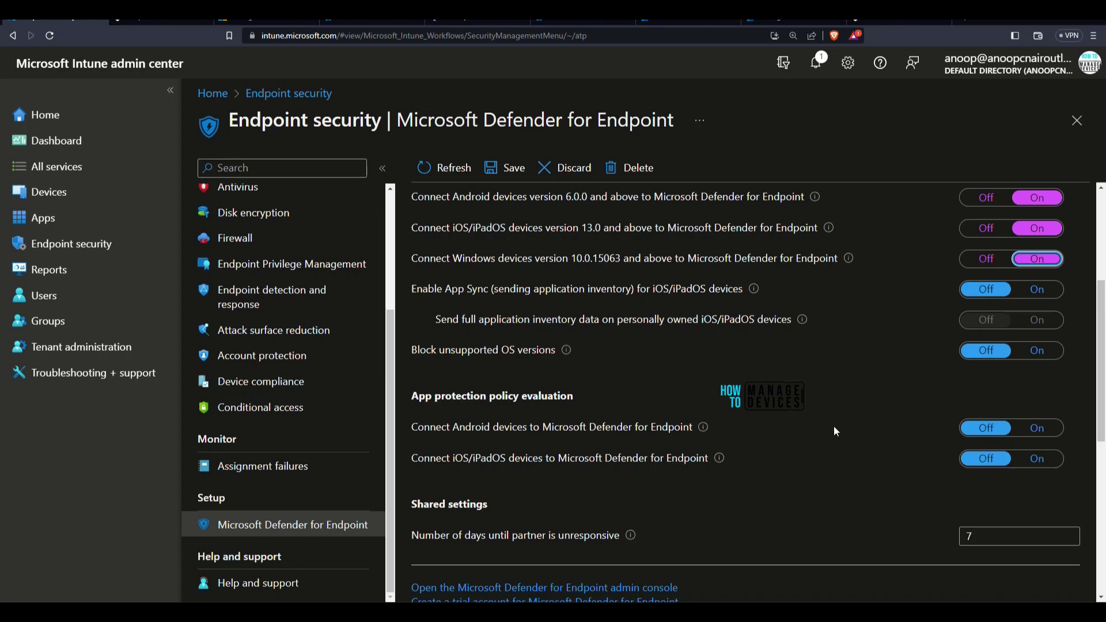
# Step: Highlight the App protection policy evaluation settings for viewers
pyautogui.hotkey('ctrl', '2')
pyautogui.moveTo(400, 411); pyautogui.dragTo(403, 413)
pyautogui.moveTo(423, 491)
pyautogui.mouseDown()
pyautogui.moveTo(667, 508)
pyautogui.moveTo(790, 464)
pyautogui.moveTo(774, 435)
pyautogui.mouseUp()
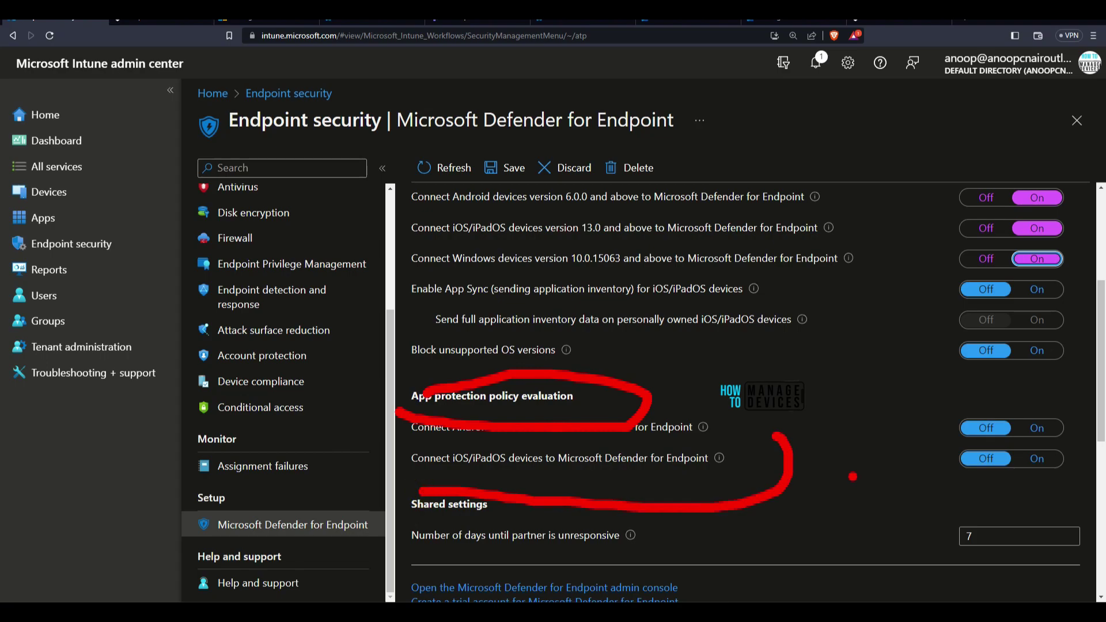
pyautogui.press('Escape')
pyautogui.scroll(-2, 565, 357)
pyautogui.moveTo(679, 277); pyautogui.dragTo(402, 249)
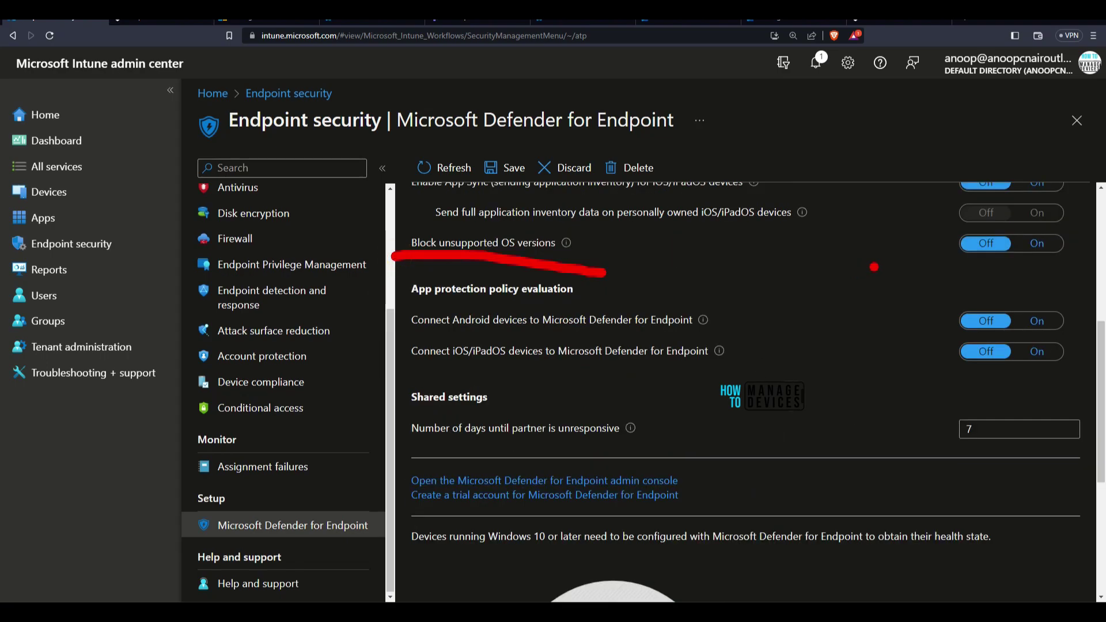
pyautogui.scroll(6, 906, 420)
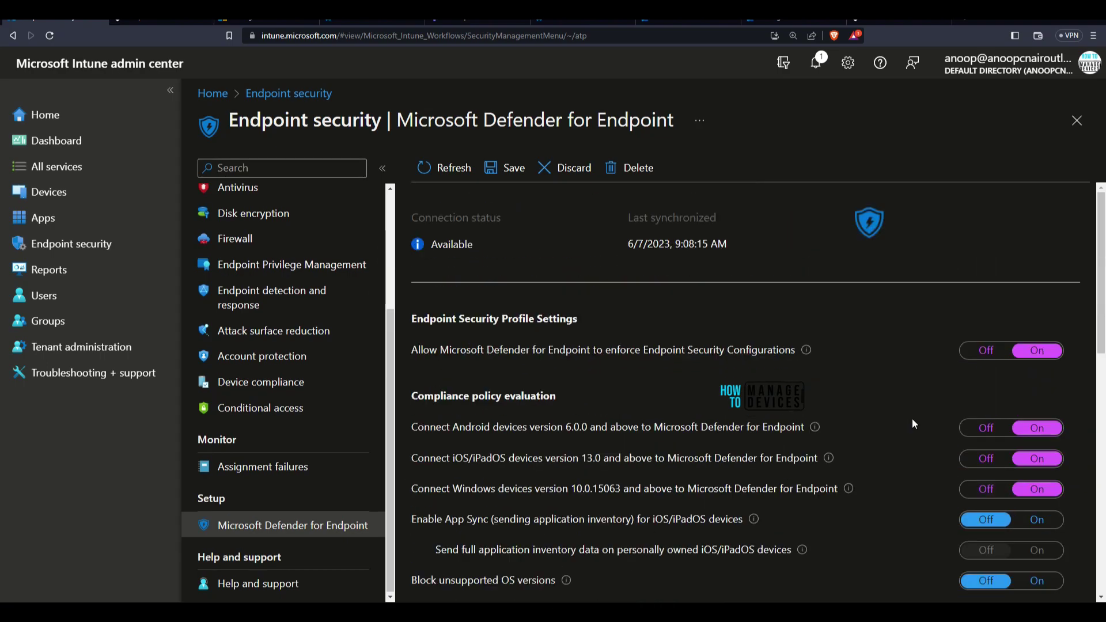
# Step: Turn the Android, iOS/iPadOS and Windows device connections back off
pyautogui.click(991, 429)
pyautogui.click(986, 459)
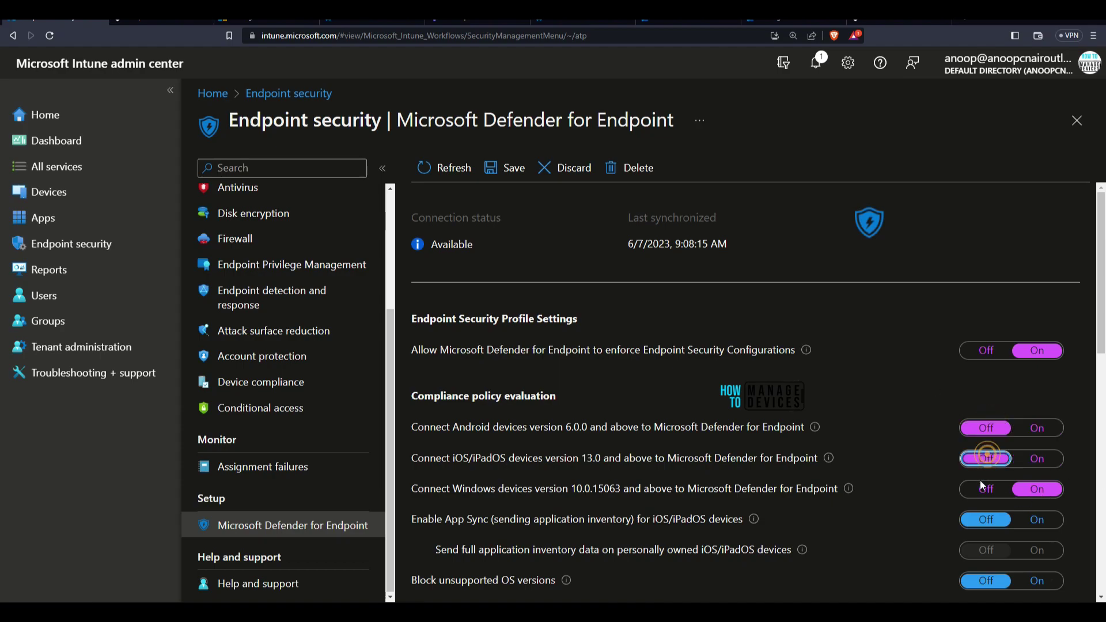
pyautogui.click(982, 490)
pyautogui.scroll(-4, 875, 521)
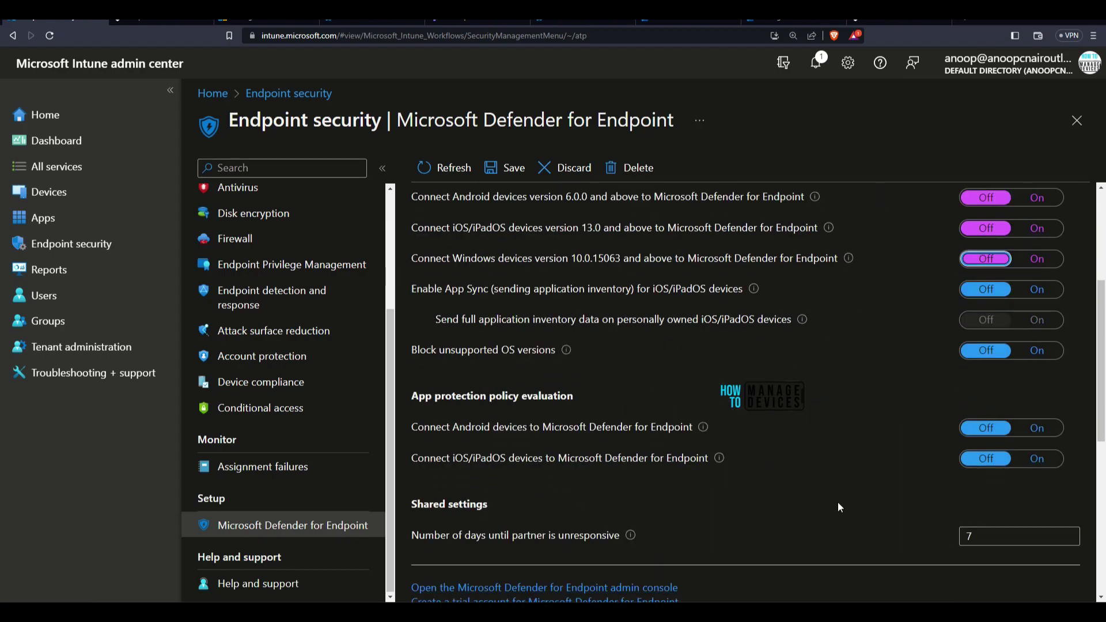
# Step: Turn on 'Block unsupported OS versions' and save the connector settings
pyautogui.click(1036, 351)
pyautogui.scroll(-2, 977, 449)
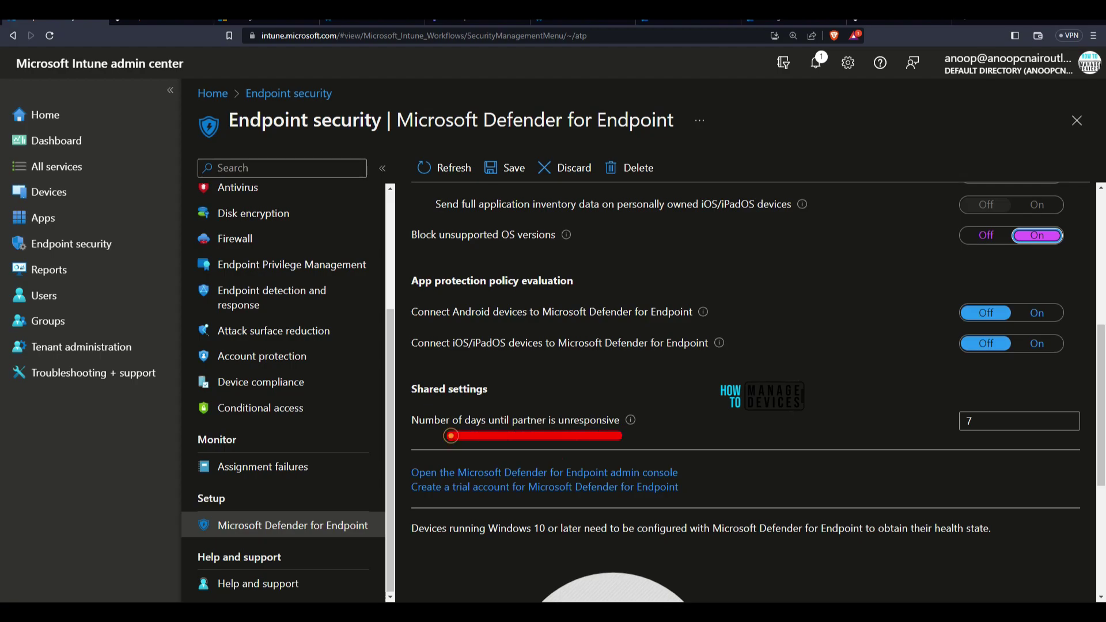
pyautogui.scroll(-5, 828, 470)
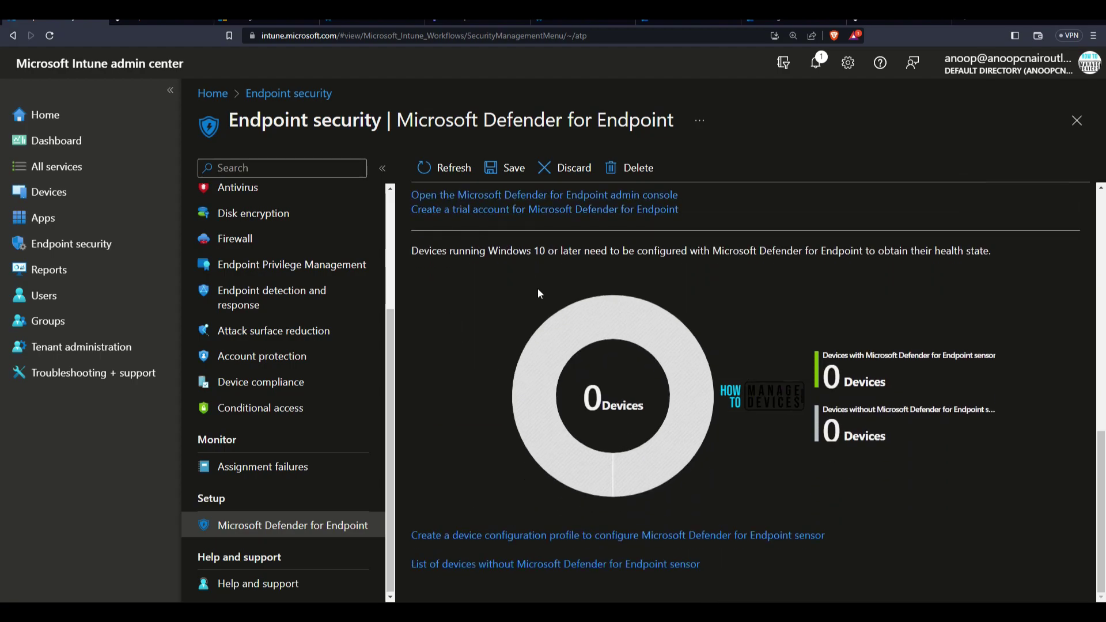
pyautogui.scroll(10, 555, 307)
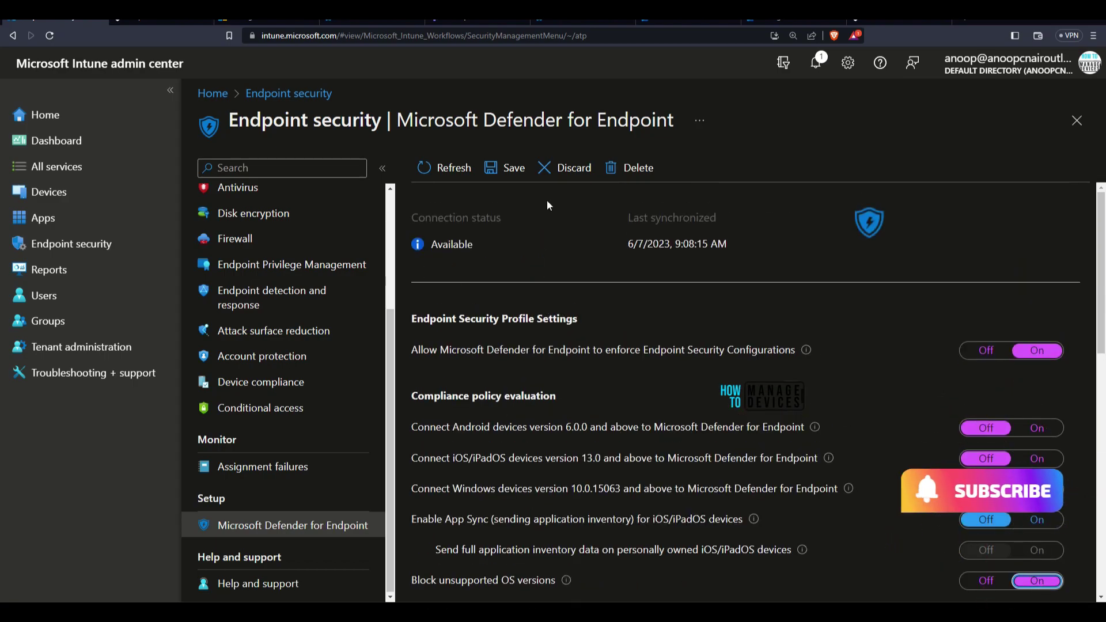
pyautogui.click(505, 172)
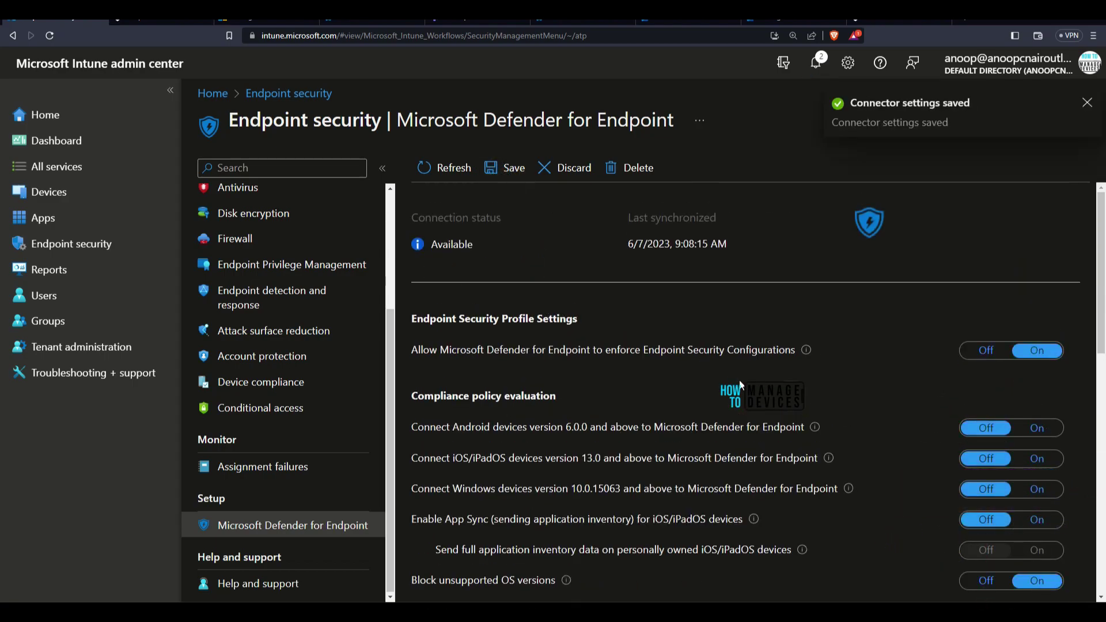
pyautogui.moveTo(782, 96); pyautogui.dragTo(954, 85)
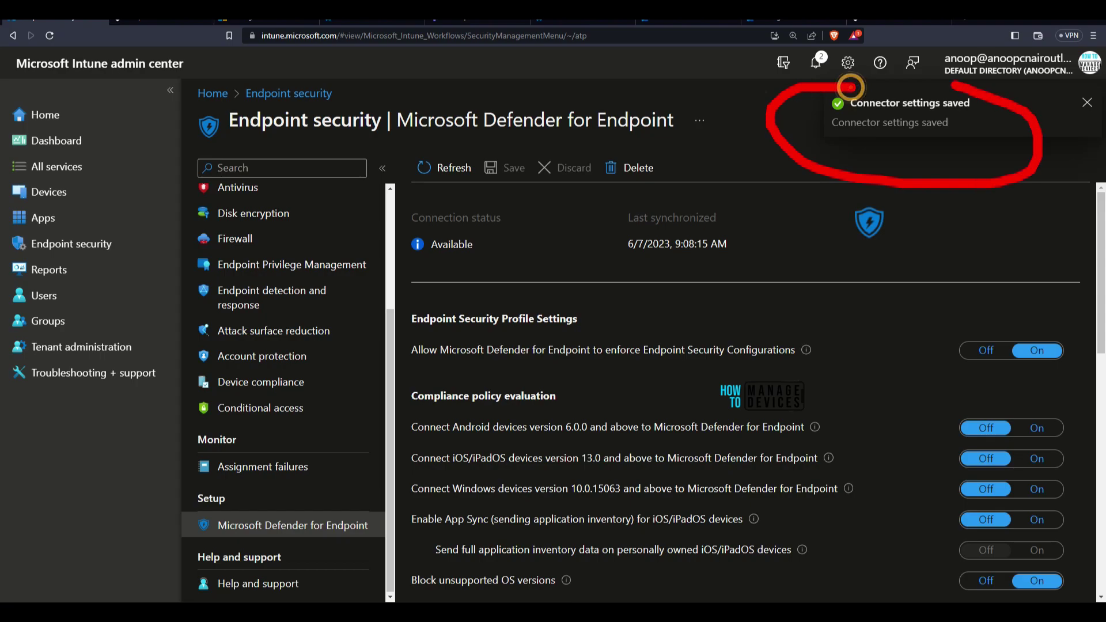